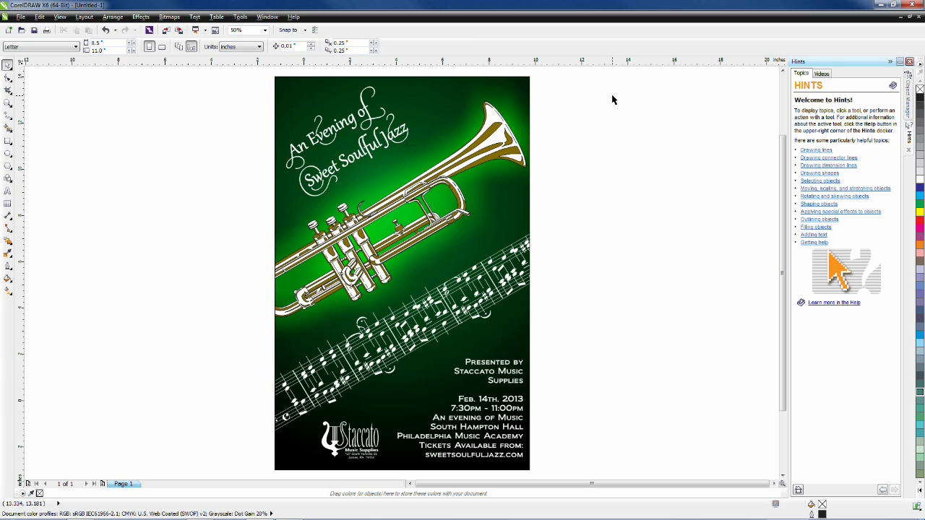
# Create a new Tabloid-size document at 11 × 17 inches.
pyautogui.hotkey('ctrl', 'n')
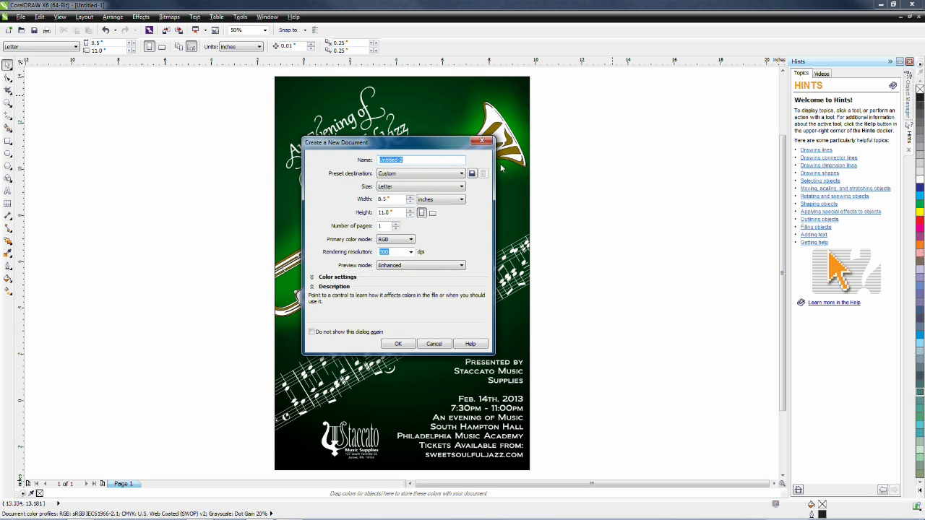
pyautogui.click(461, 187)
pyautogui.click(443, 208)
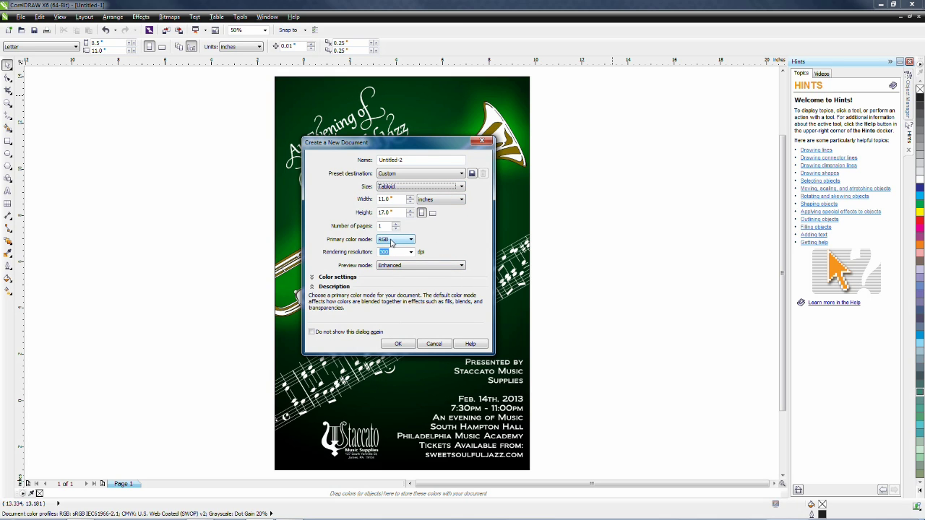
pyautogui.click(398, 343)
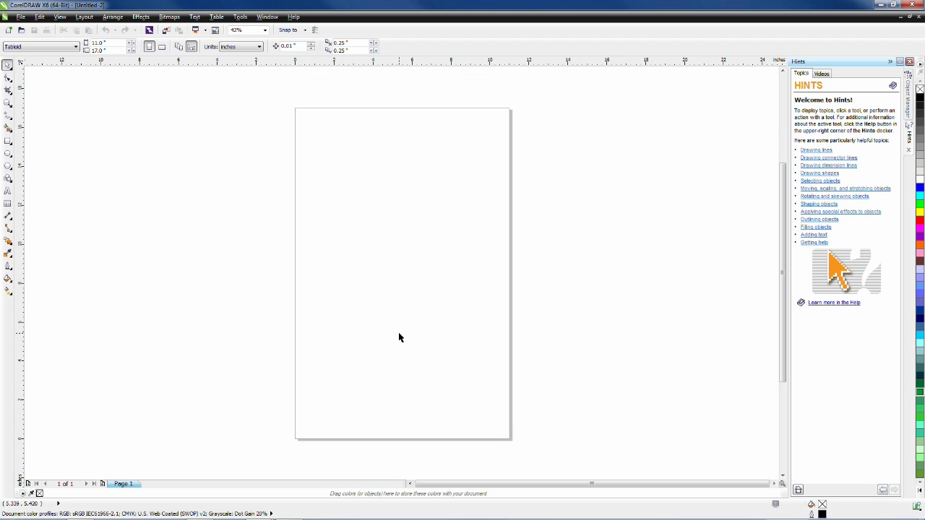
# Add a page-sized rectangle and give it a radial fountain fill.
pyautogui.doubleClick(7, 141)
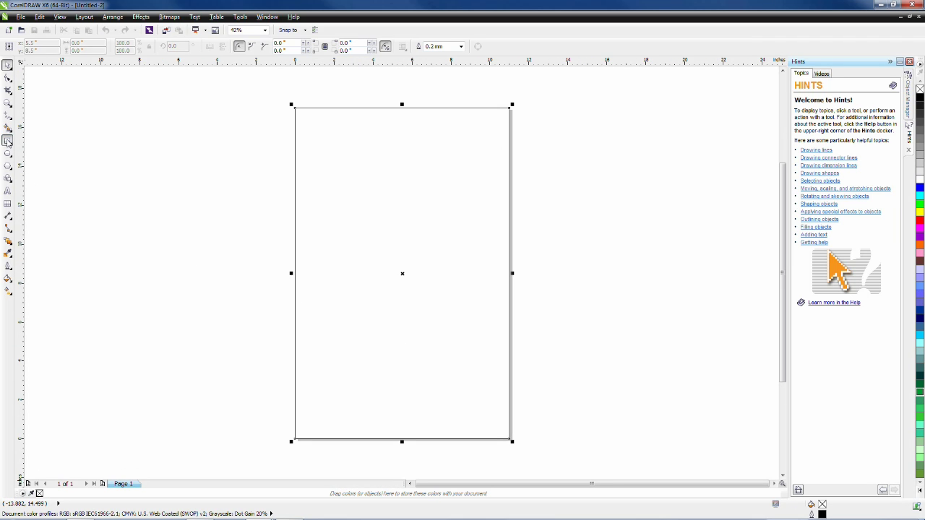
pyautogui.click(8, 290)
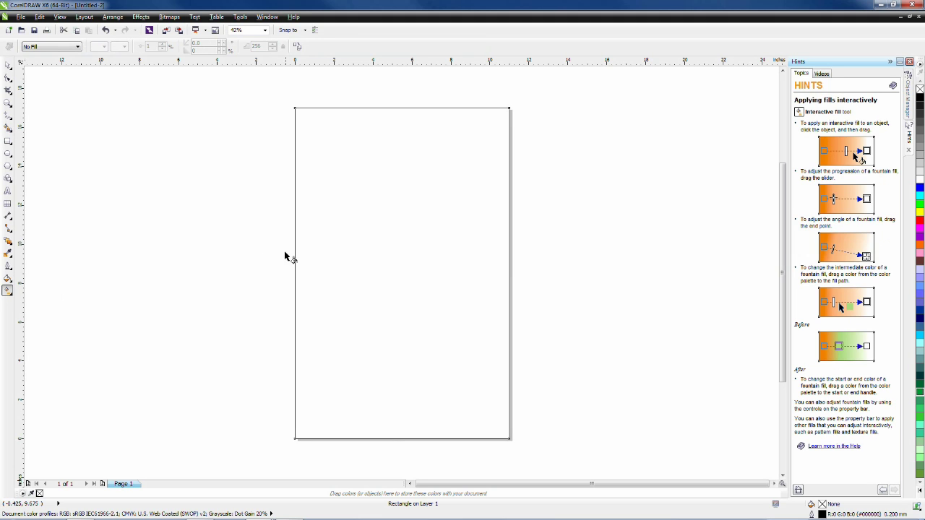
pyautogui.moveTo(287, 253); pyautogui.dragTo(517, 219)
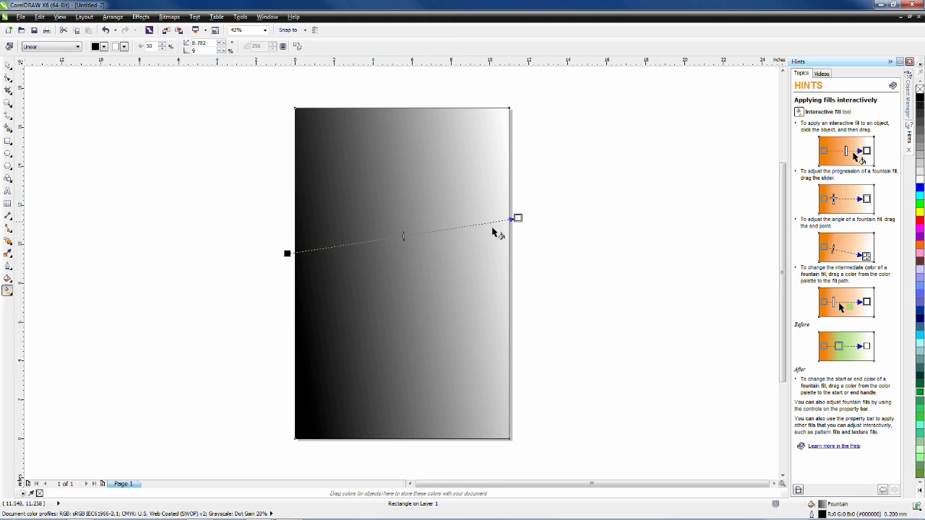
pyautogui.click(45, 47)
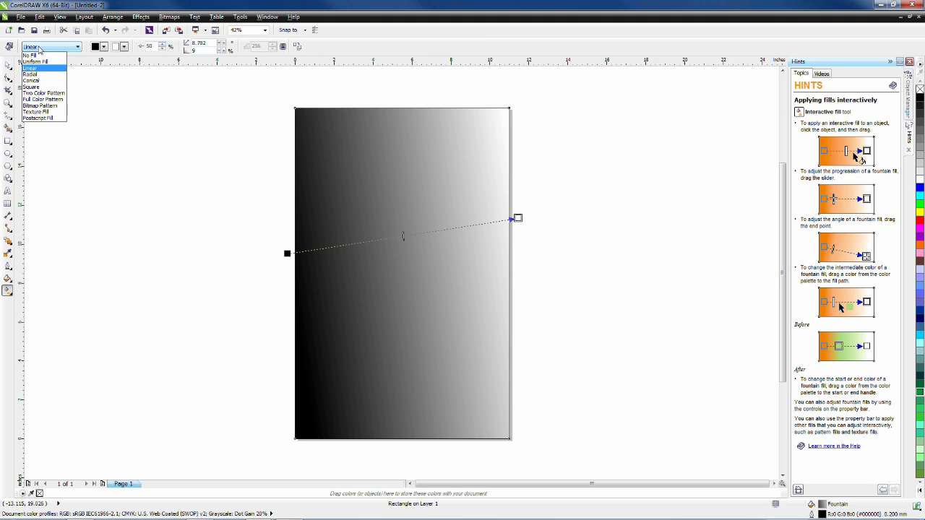
pyautogui.click(36, 74)
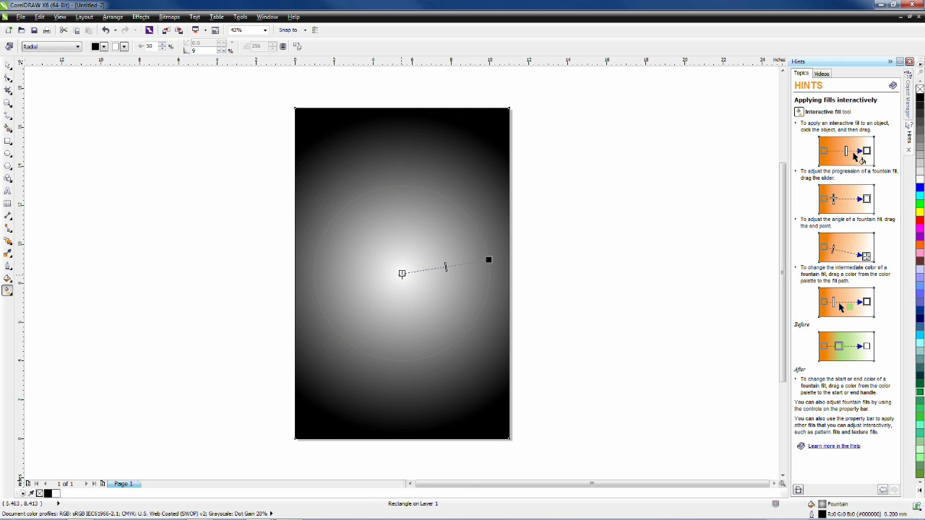
# Make the radial glow green and position its centre and size in the page's upper half.
pyautogui.moveTo(402, 273); pyautogui.dragTo(403, 174)
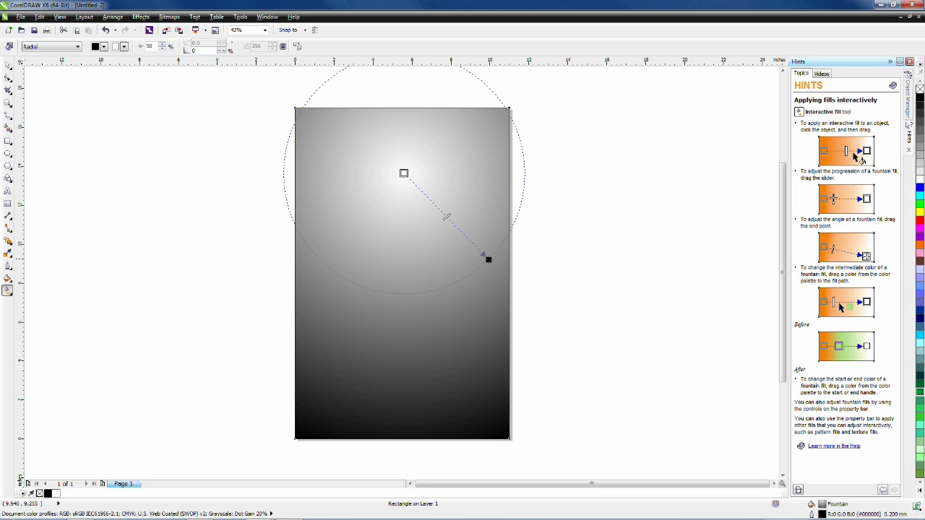
pyautogui.moveTo(488, 259); pyautogui.dragTo(406, 286)
pyautogui.click(124, 46)
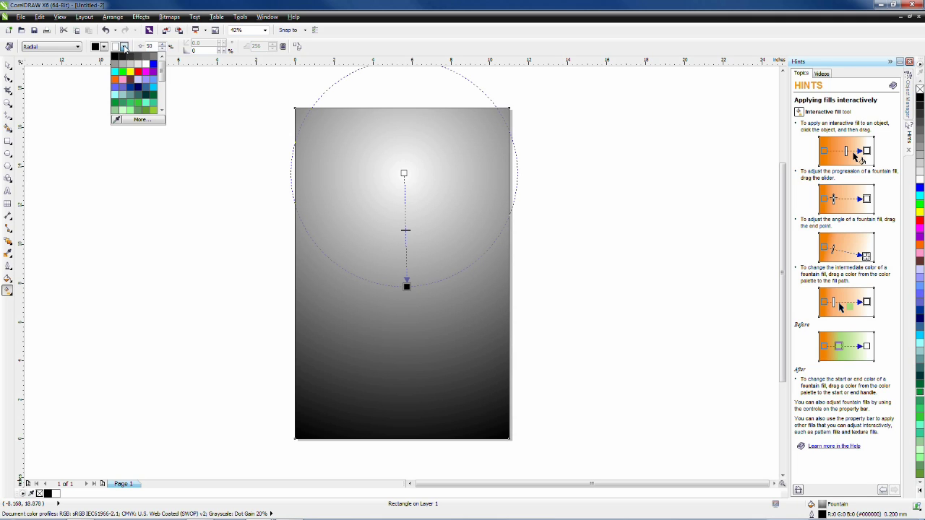
pyautogui.click(117, 104)
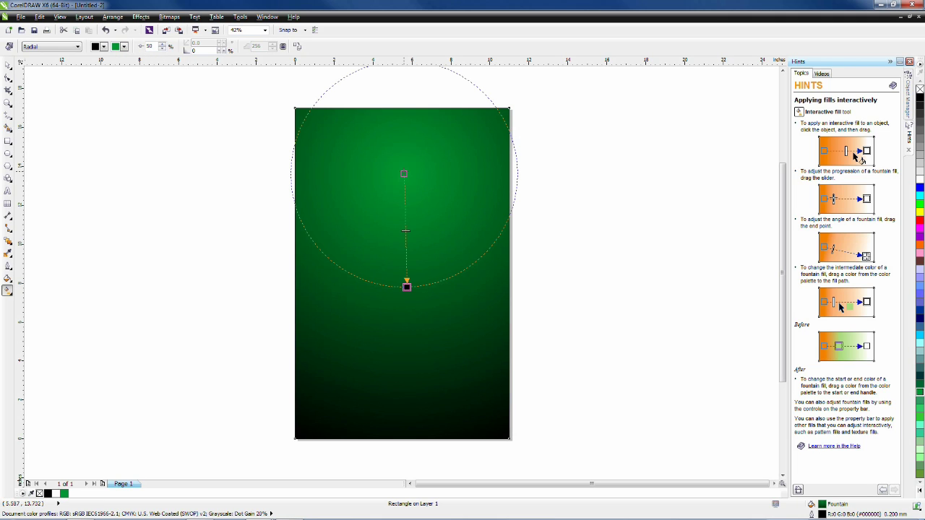
pyautogui.moveTo(403, 173); pyautogui.dragTo(401, 217)
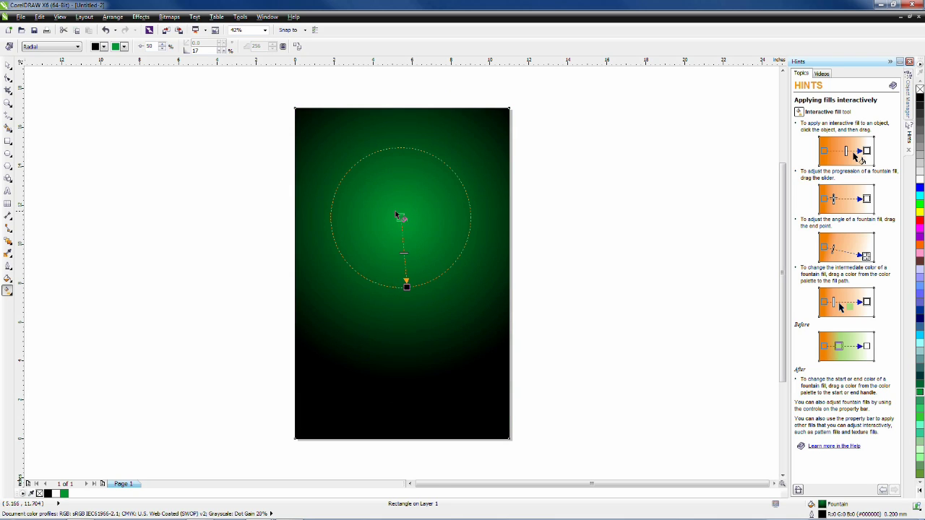
# Convert the background rectangle with Frame Type > Create Empty PowerClip Frame.
pyautogui.press('space')
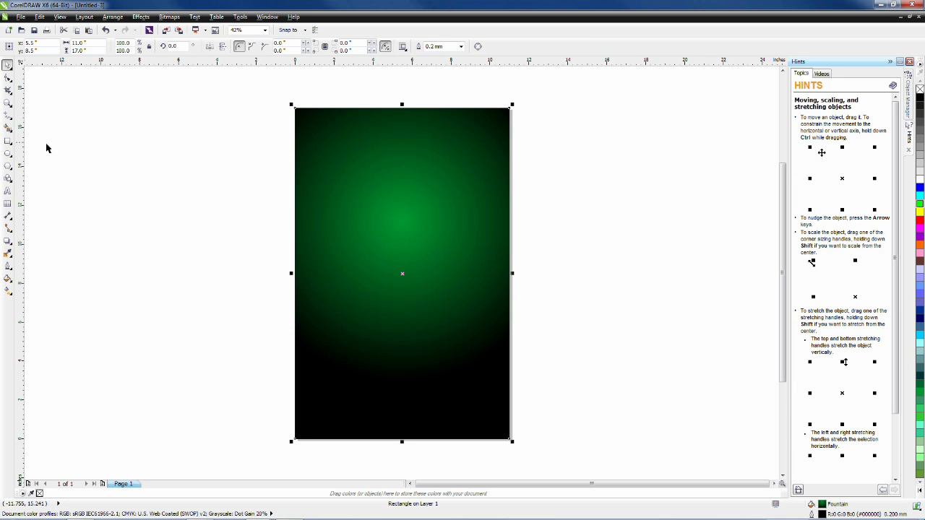
pyautogui.click(8, 142)
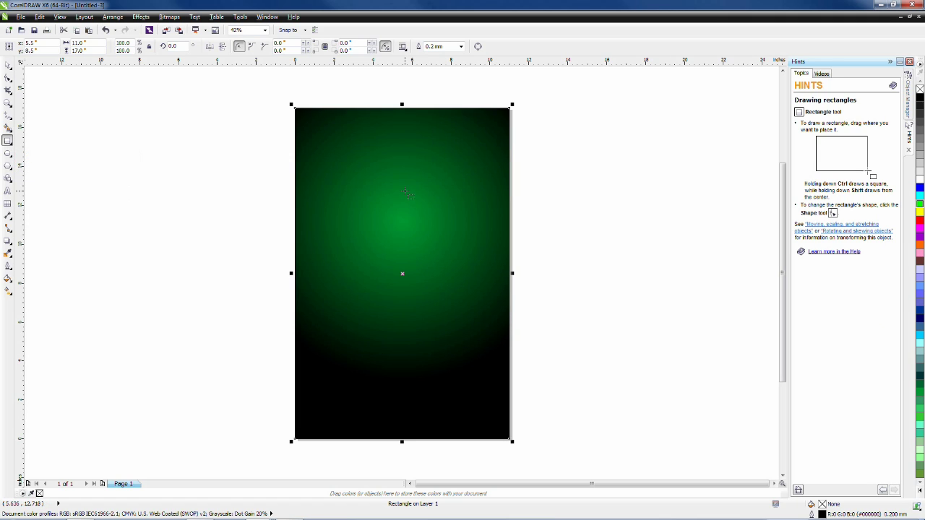
pyautogui.rightClick(408, 194)
pyautogui.moveTo(438, 211)
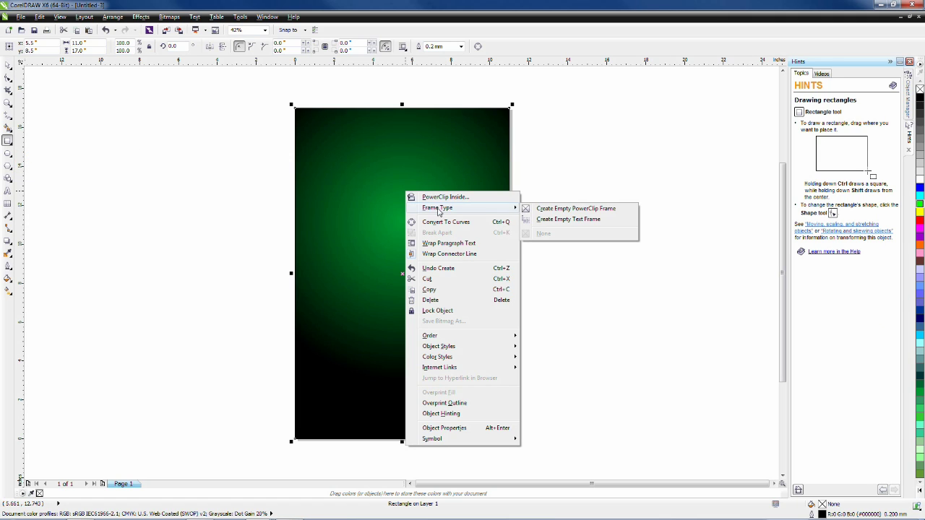
pyautogui.click(568, 210)
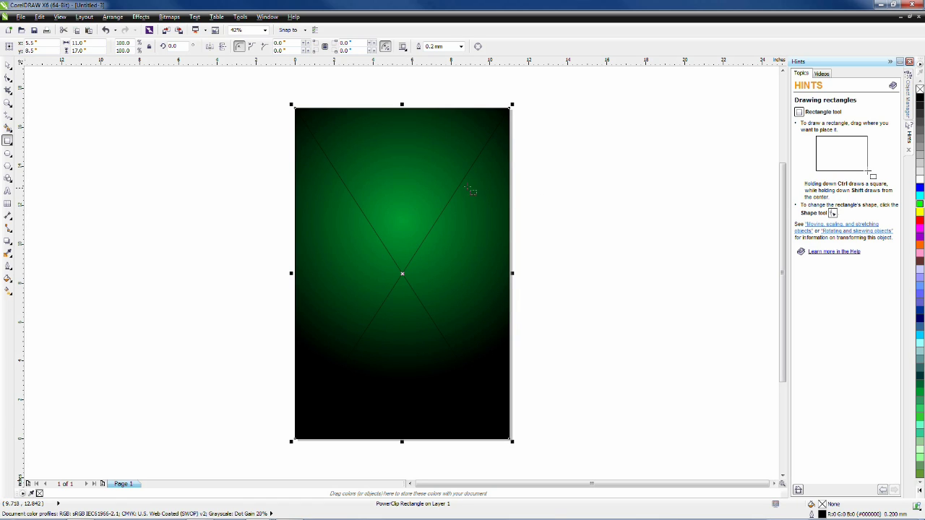
# Import Trumpet.cmx and Sheet Music.cmx into the background frame and nudge the sheet music.
pyautogui.click(166, 31)
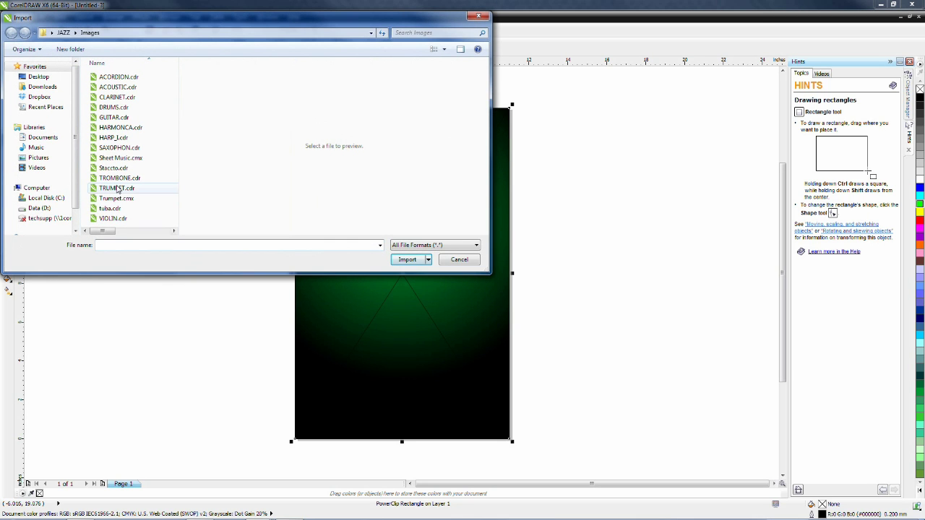
pyautogui.click(114, 199)
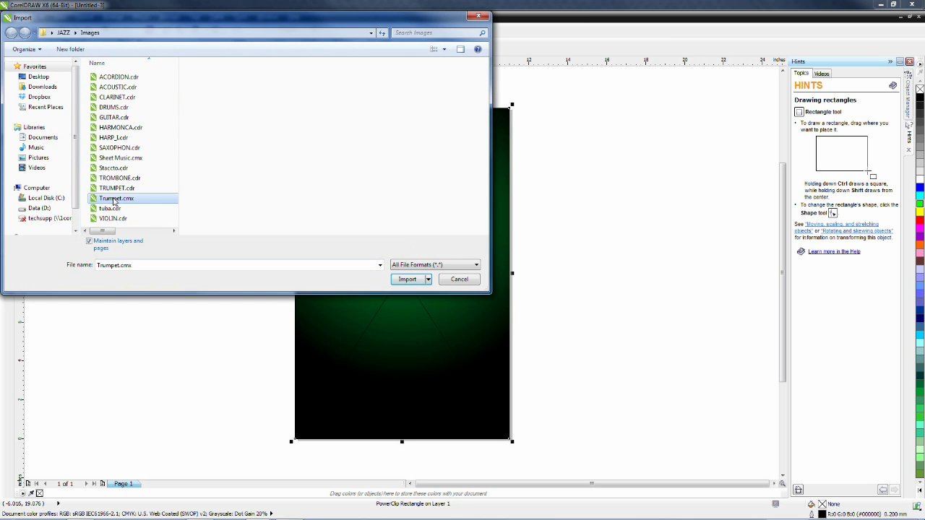
pyautogui.moveTo(116, 202); pyautogui.dragTo(379, 340)
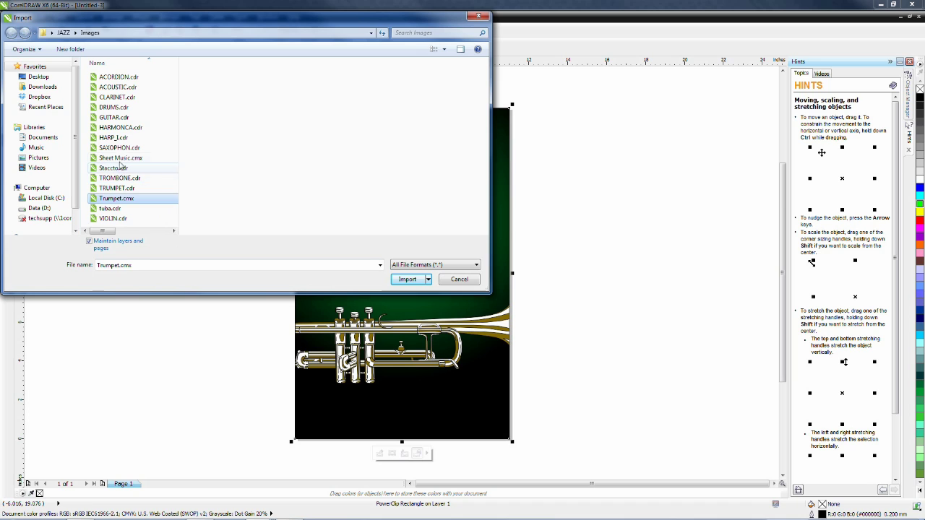
pyautogui.moveTo(120, 157); pyautogui.dragTo(405, 388)
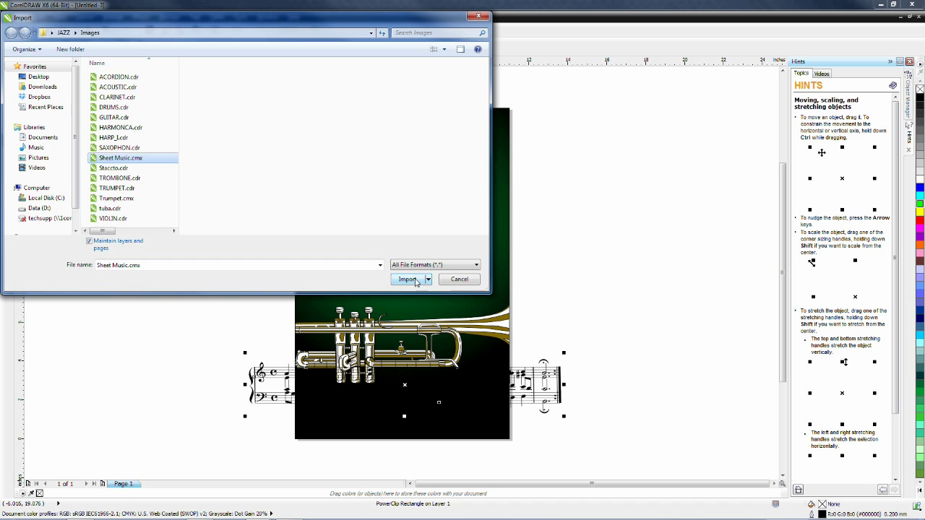
pyautogui.click(470, 281)
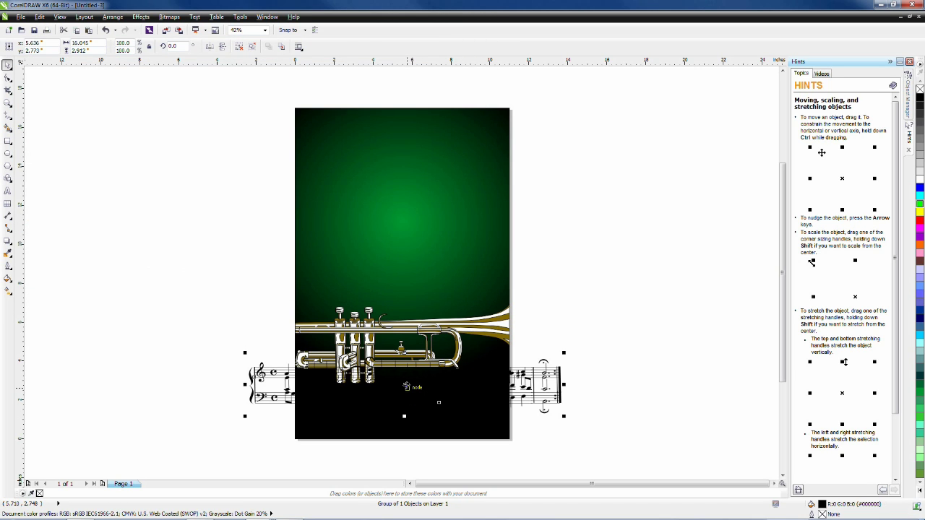
pyautogui.moveTo(406, 387); pyautogui.dragTo(393, 406)
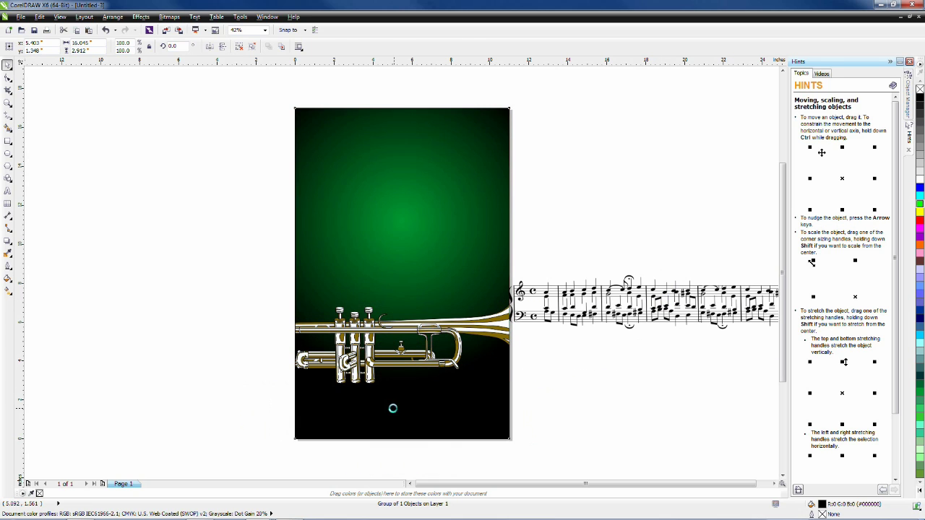
# Rotate the trumpet 30°, shrink it to about 89%, and place it upper right.
pyautogui.keyDown('ctrl'); pyautogui.click(418, 250); pyautogui.keyUp('ctrl')
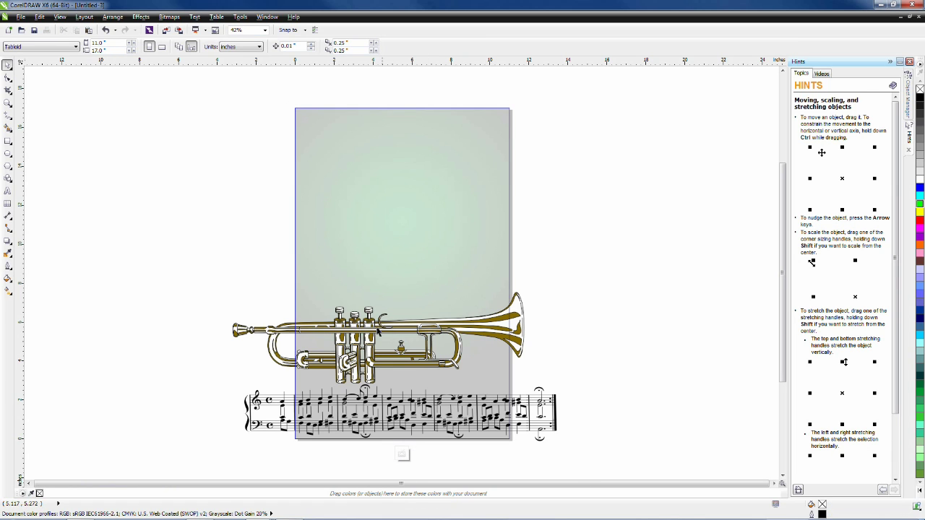
pyautogui.moveTo(372, 331); pyautogui.dragTo(396, 195)
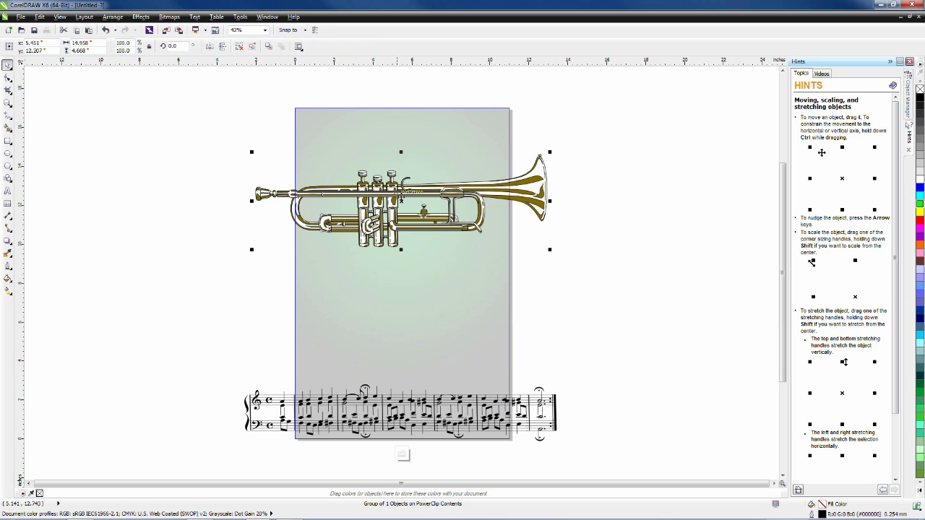
pyautogui.click(172, 46)
pyautogui.write('30')
pyautogui.press('Return')
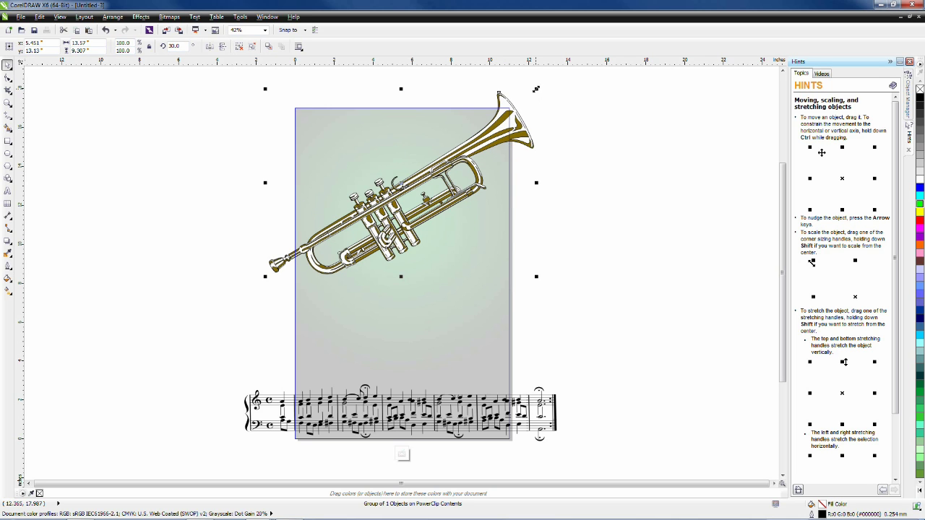
pyautogui.moveTo(536, 89); pyautogui.dragTo(520, 110)
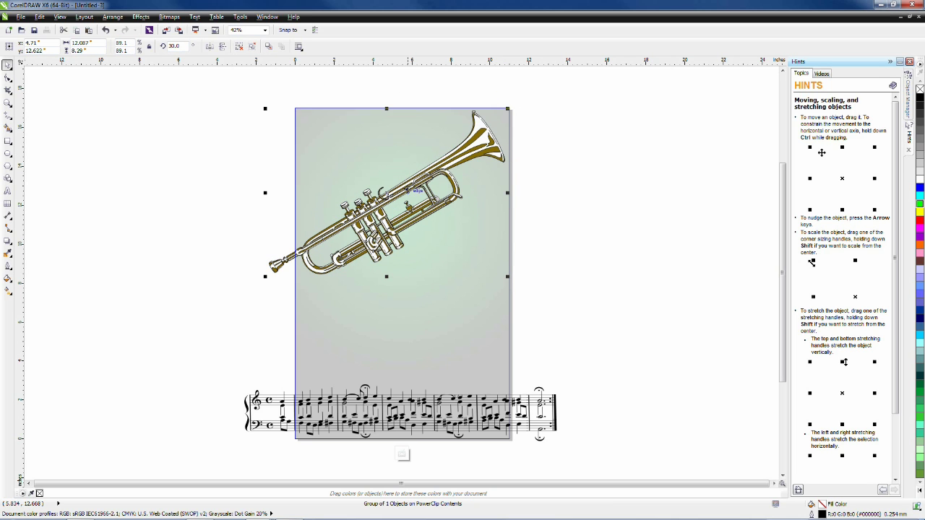
pyautogui.moveTo(406, 189); pyautogui.dragTo(409, 208)
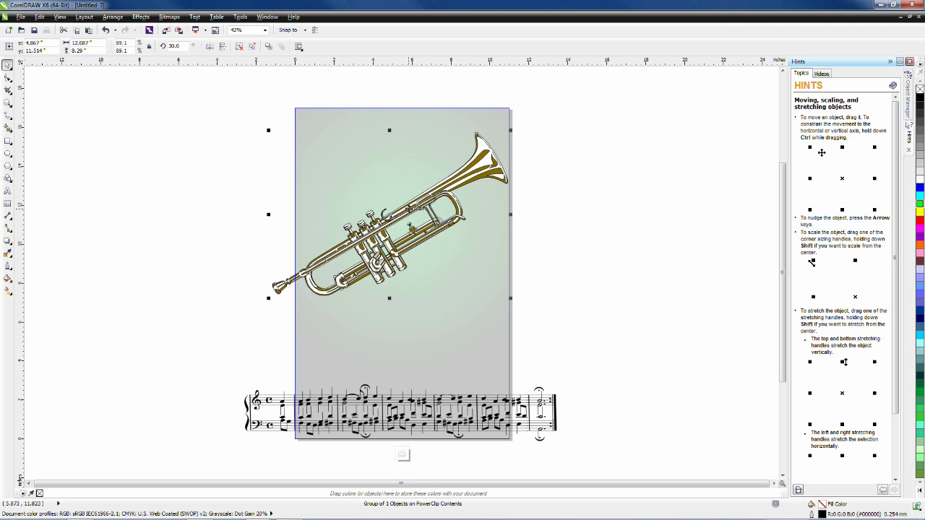
# Rotate the sheet music 30°, shrink it to about 84%, move it up-left, and fill it white.
pyautogui.click(426, 403)
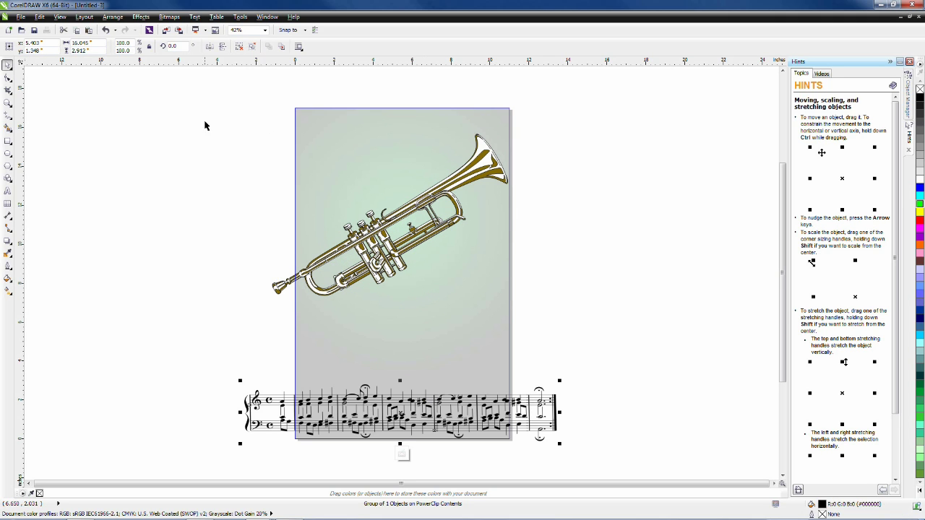
pyautogui.write('30')
pyautogui.press('Return')
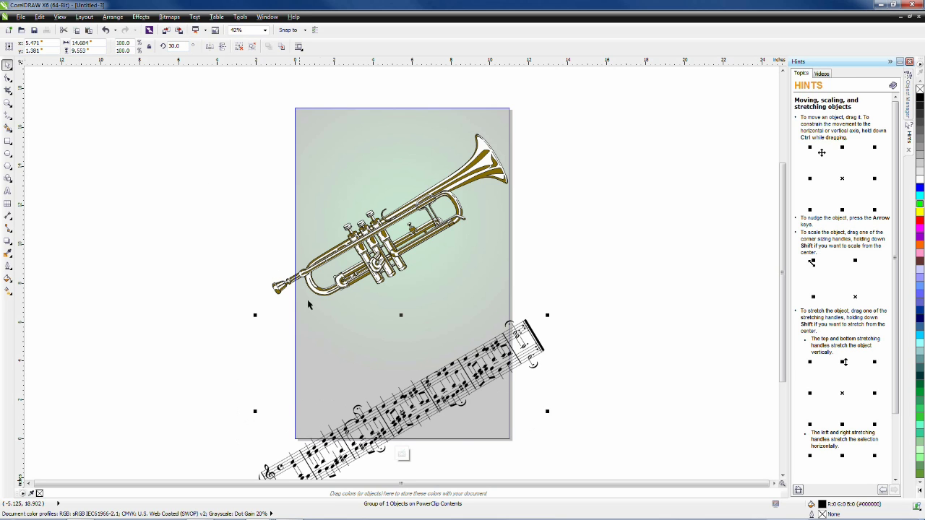
pyautogui.moveTo(398, 378); pyautogui.dragTo(423, 311)
pyautogui.moveTo(583, 232); pyautogui.dragTo(555, 266)
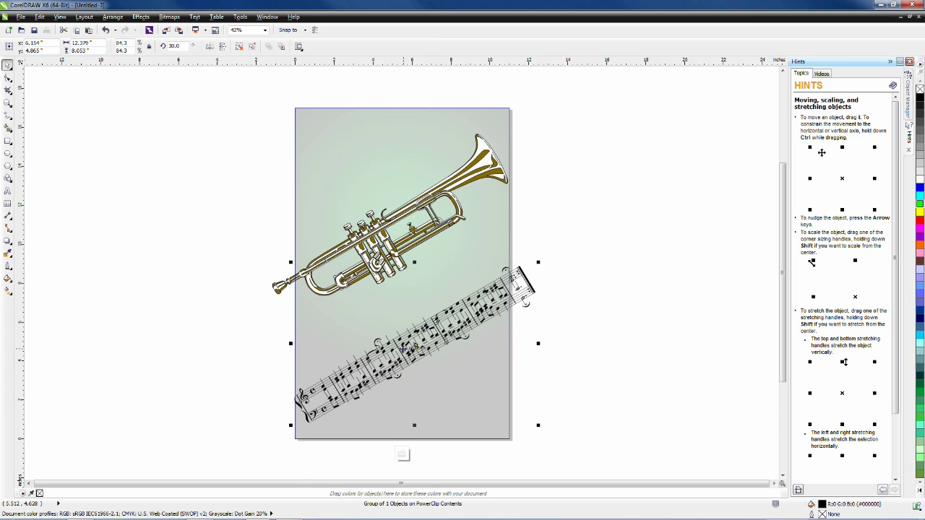
pyautogui.moveTo(403, 347); pyautogui.dragTo(389, 328)
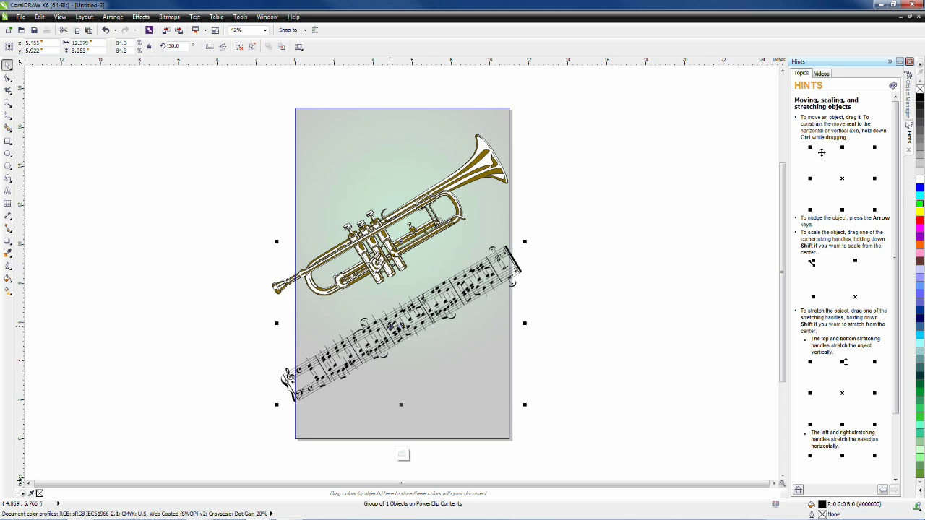
pyautogui.click(919, 179)
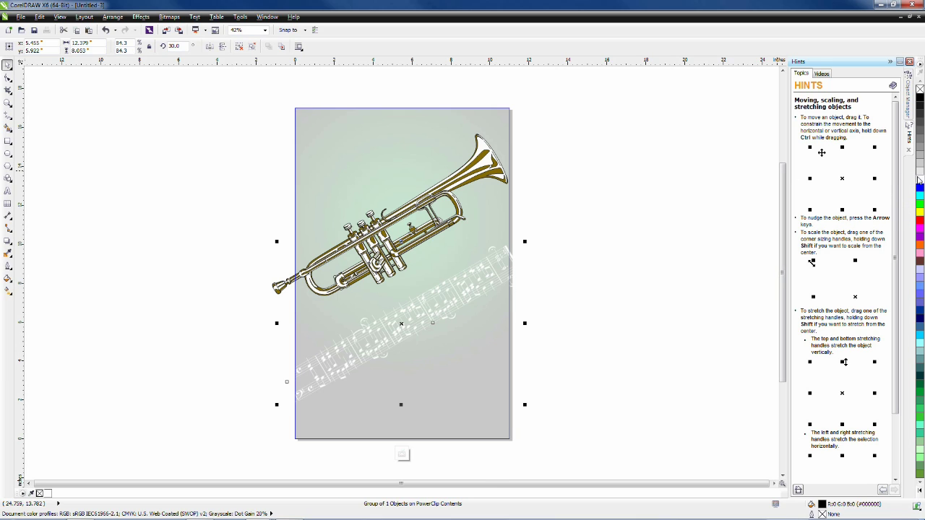
pyautogui.click(479, 165)
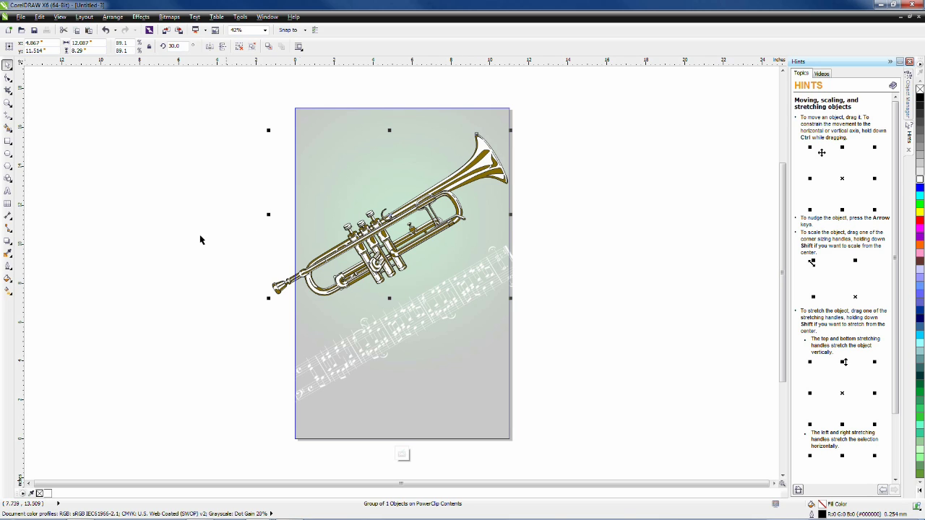
# Give the trumpet a green Small Glow drop shadow with 80 opacity and 20 feathering.
pyautogui.click(6, 241)
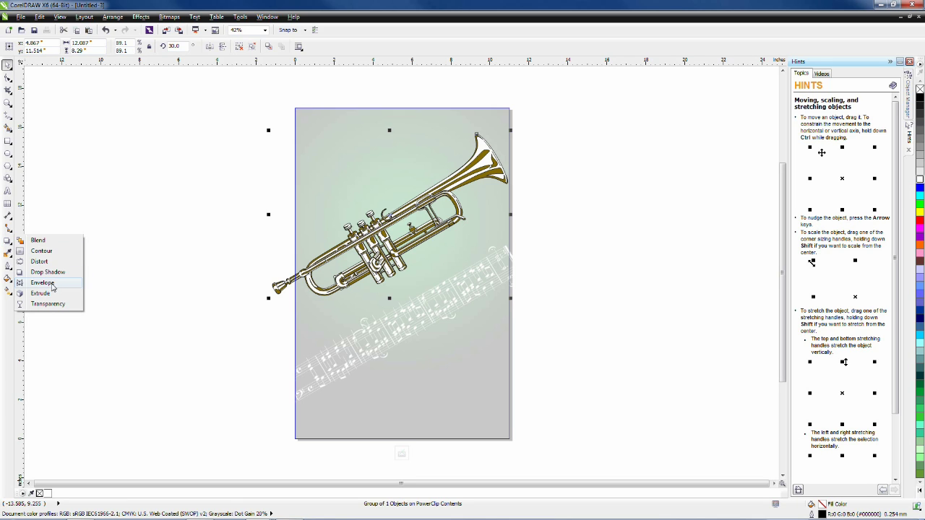
pyautogui.click(54, 273)
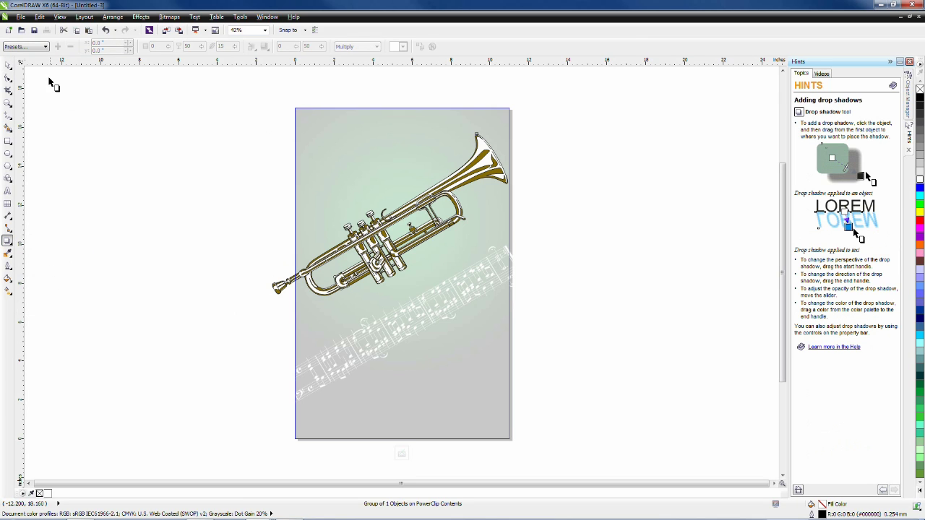
pyautogui.click(27, 48)
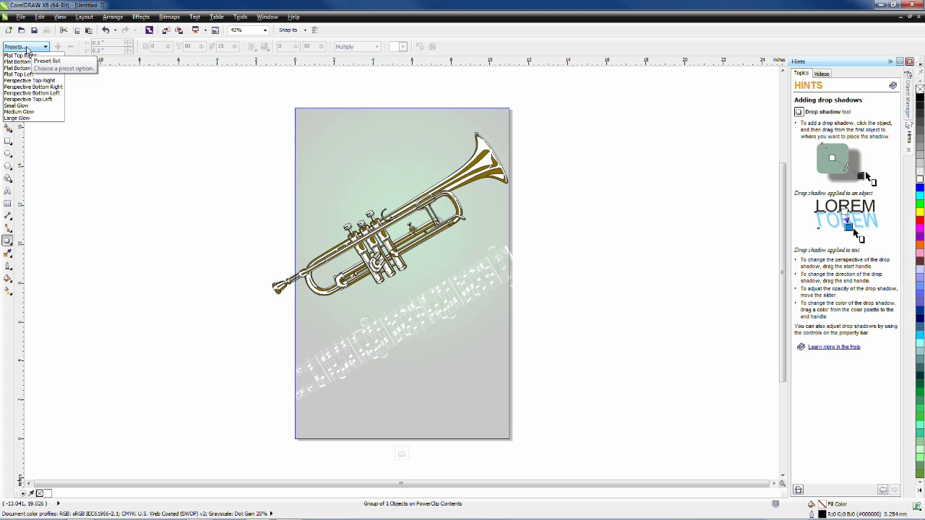
pyautogui.click(21, 107)
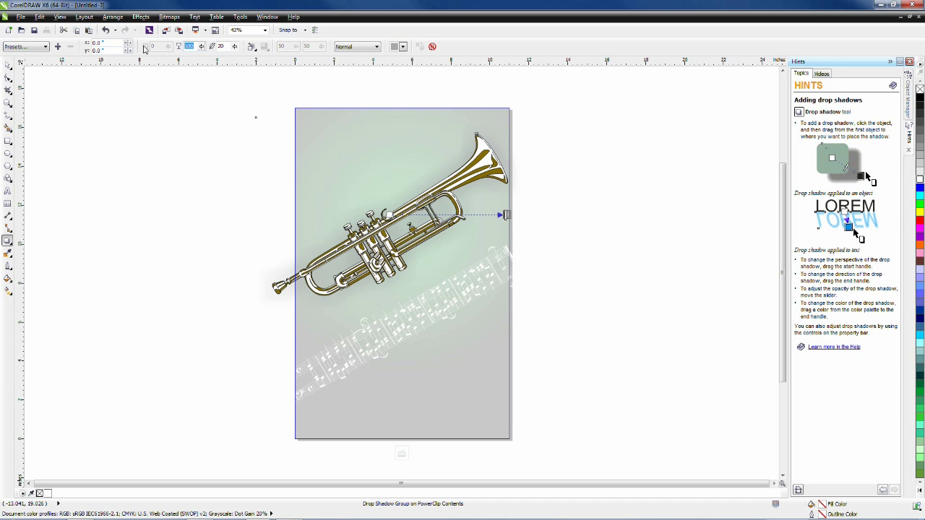
pyautogui.write('8')
pyautogui.click(397, 46)
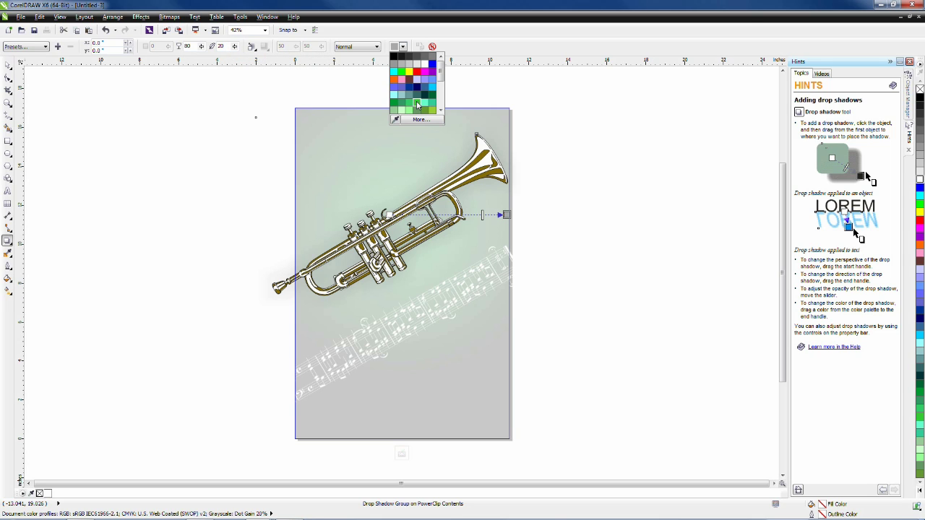
pyautogui.click(417, 105)
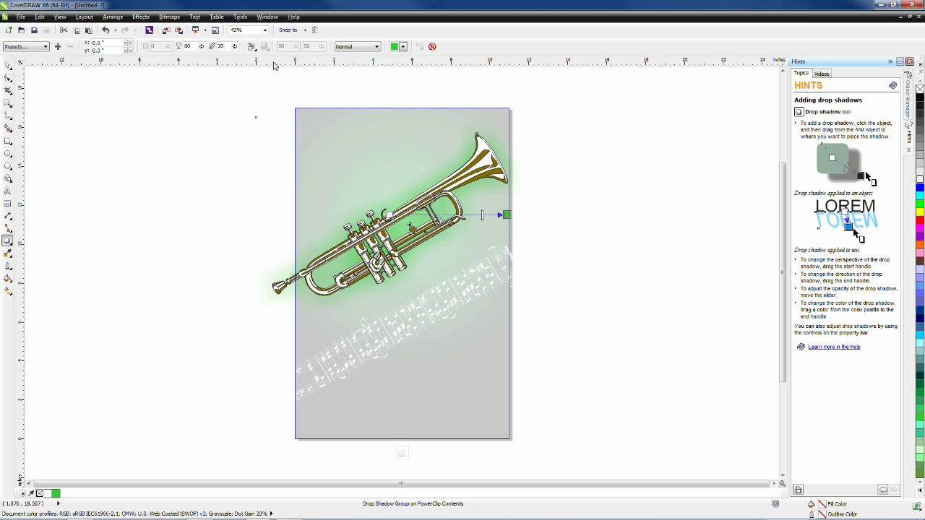
pyautogui.click(119, 18)
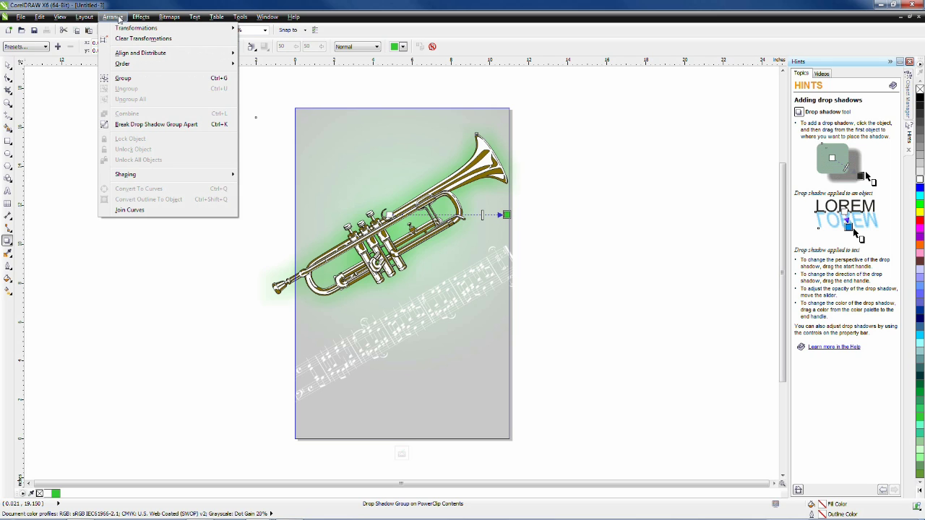
# Break the trumpet's drop shadow group apart.
pyautogui.click(169, 126)
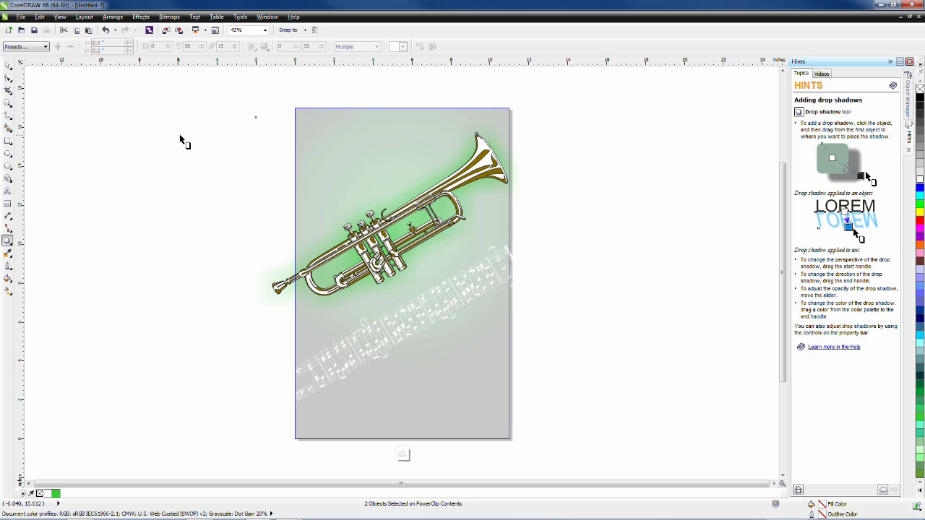
pyautogui.press('space')
pyautogui.click(178, 137)
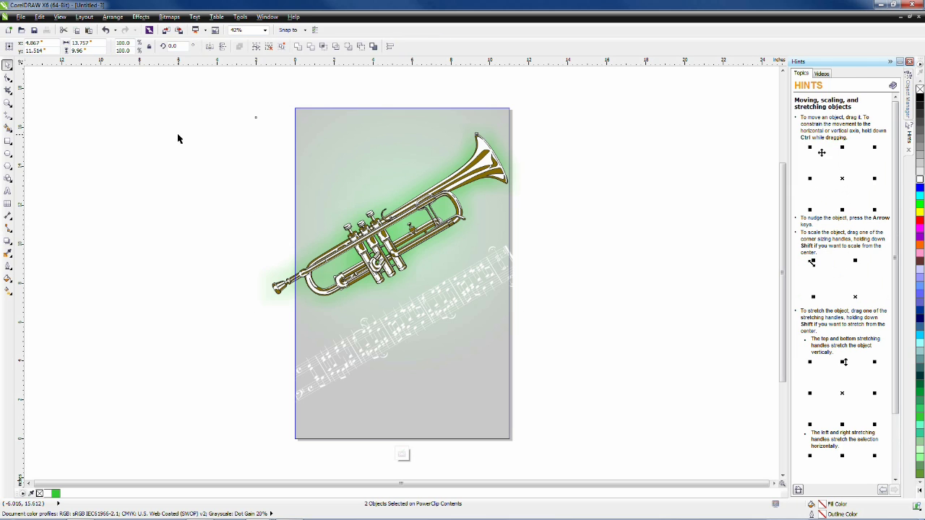
# Duplicate the background glow rectangle, fill the copy bright green, and finish PowerClip editing.
pyautogui.click(385, 180)
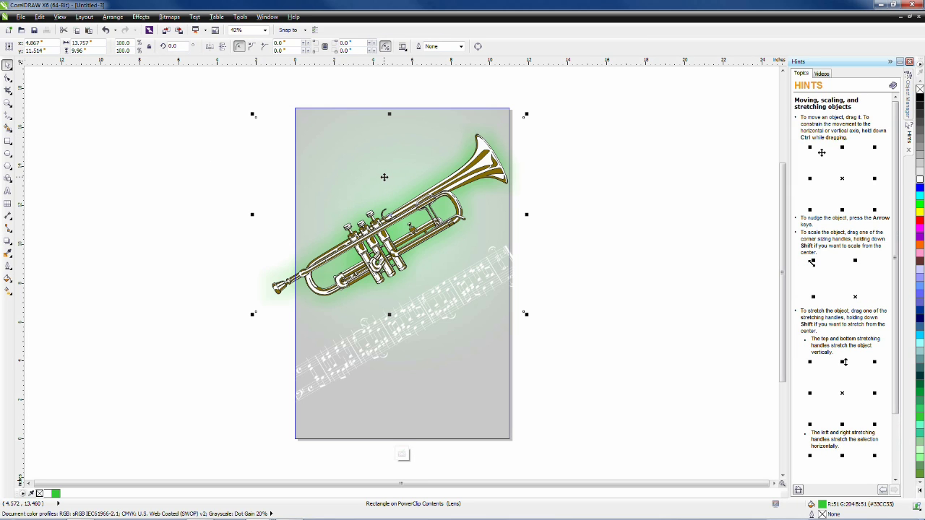
pyautogui.hotkey('ctrl', 'd')
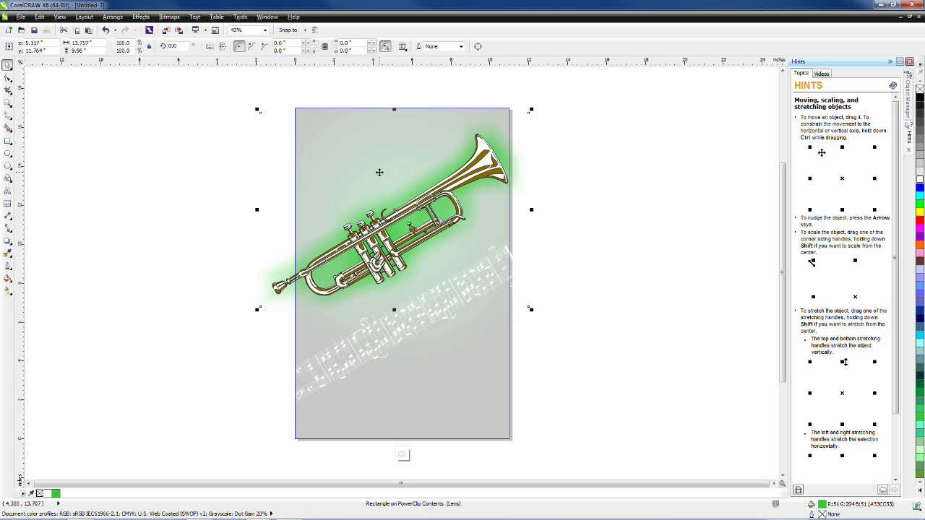
pyautogui.click(919, 207)
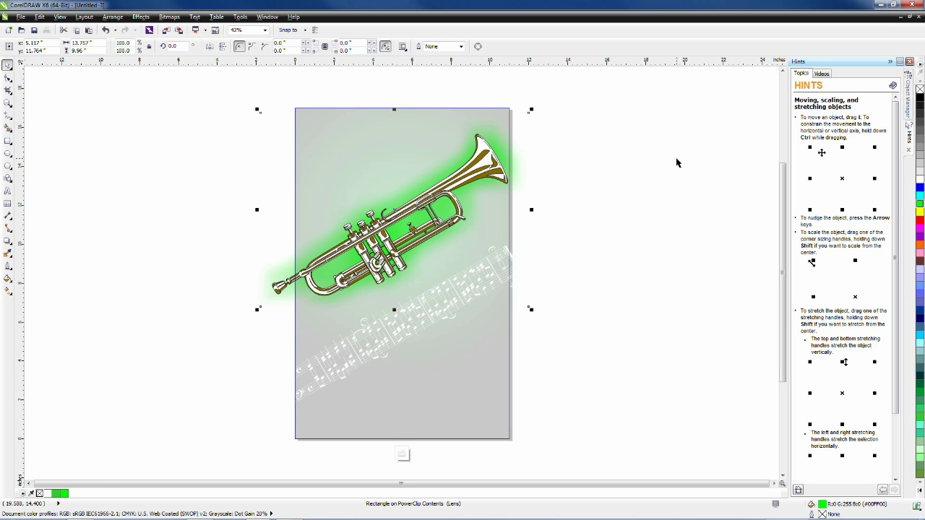
pyautogui.keyDown('ctrl'); pyautogui.click(676, 163); pyautogui.keyUp('ctrl')
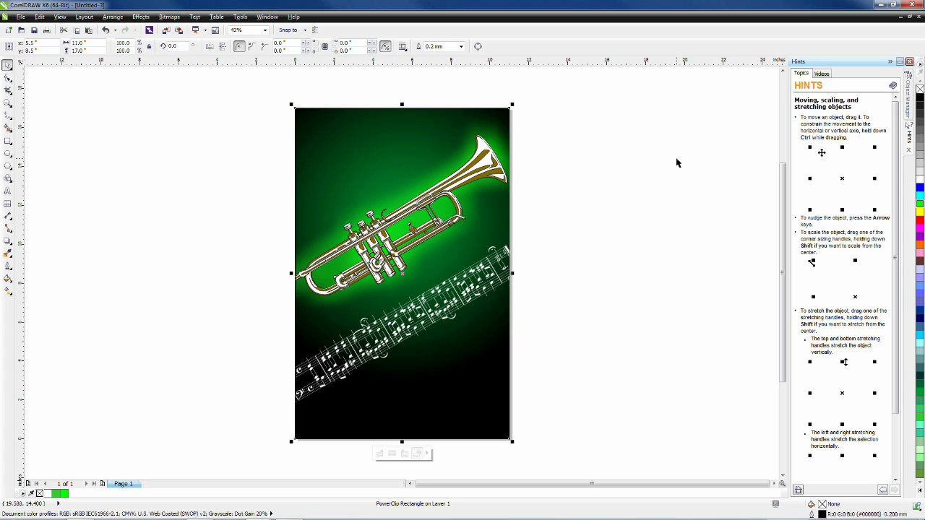
# Type 'An Evening of Sweet Soulful Jazz' left of the page and set it to Gabriola 65 pt.
pyautogui.click(609, 95)
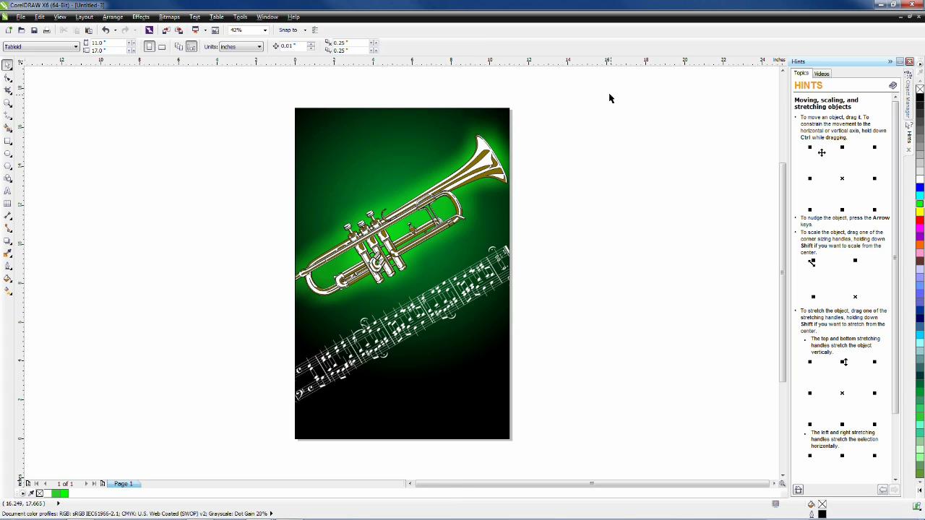
pyautogui.click(8, 190)
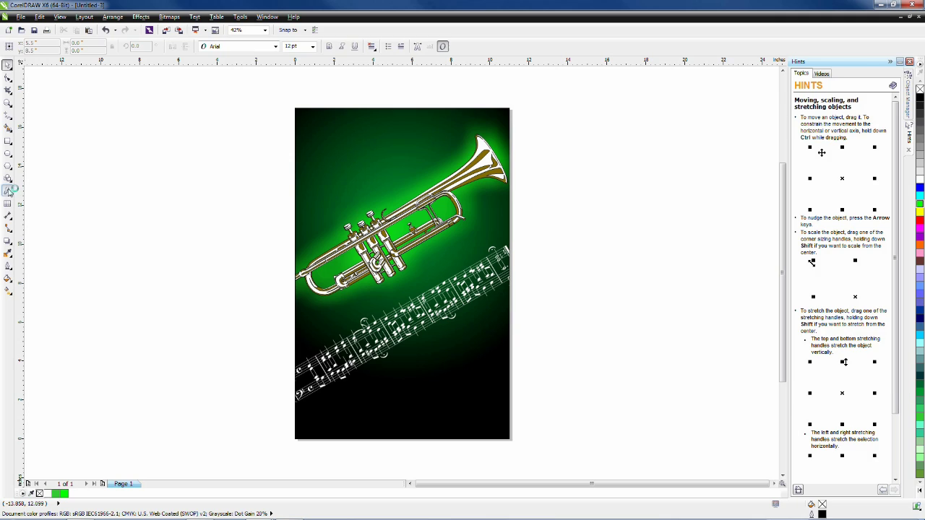
pyautogui.click(116, 130)
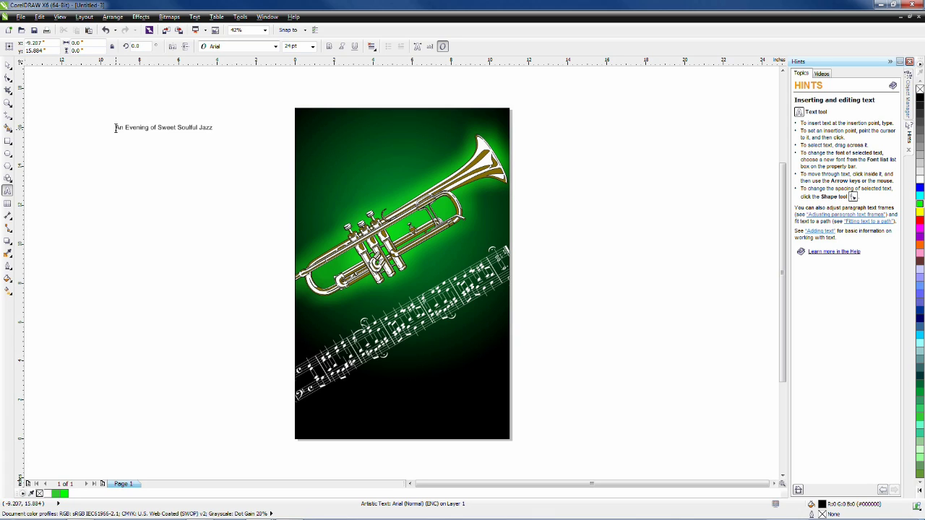
pyautogui.hotkey('ctrl', 'a')
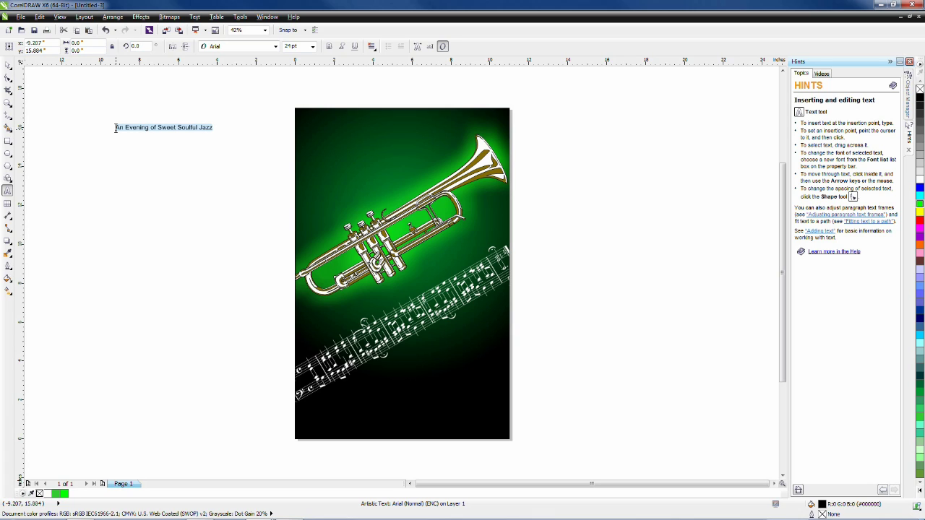
pyautogui.click(275, 46)
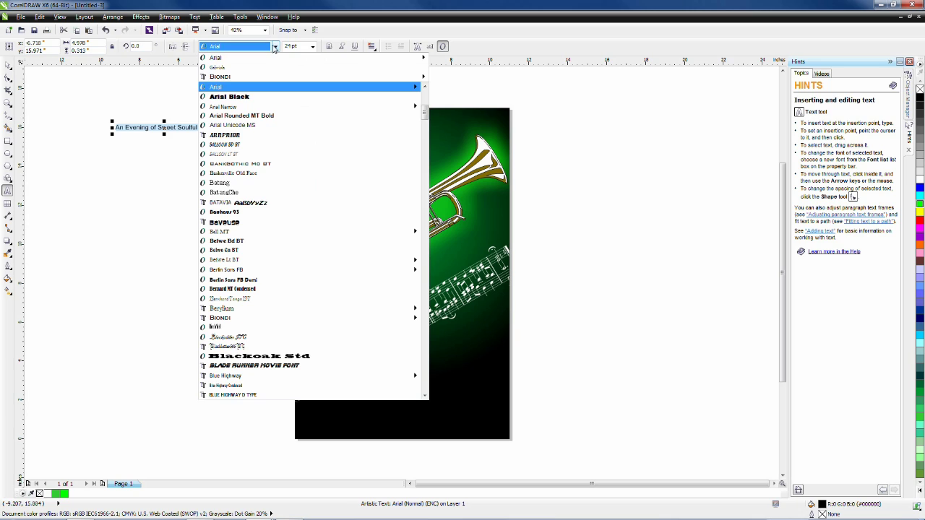
pyautogui.click(236, 68)
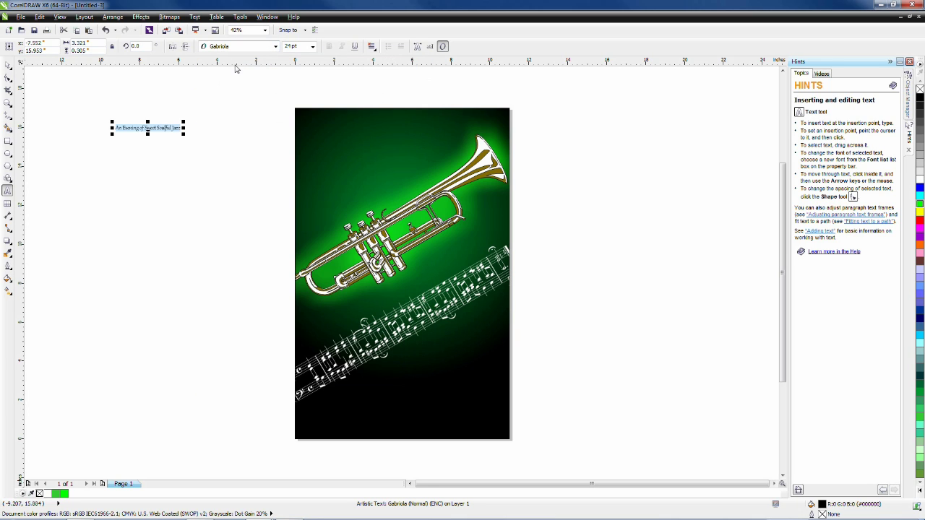
pyautogui.click(296, 46)
pyautogui.write('65')
pyautogui.press('Return')
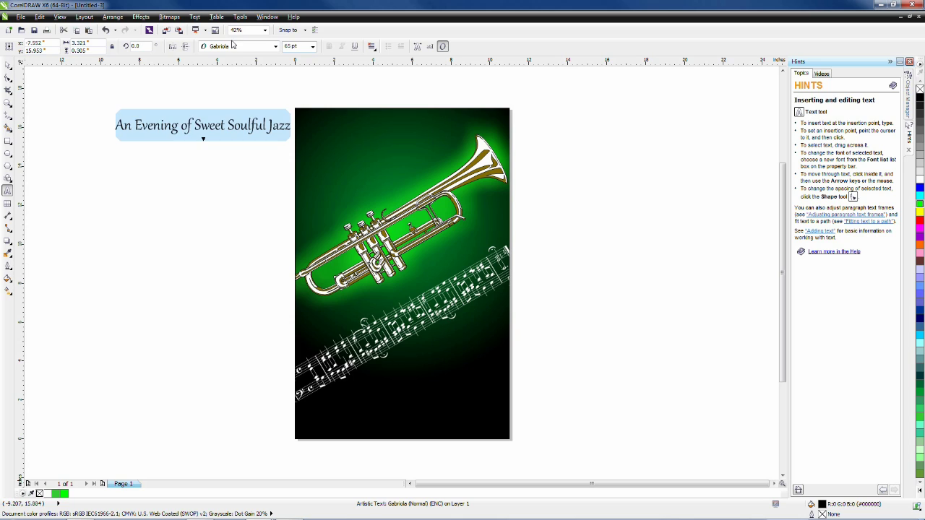
# Apply Stylistic Set 7, break the title before 'Sweet', and centre both lines.
pyautogui.click(204, 142)
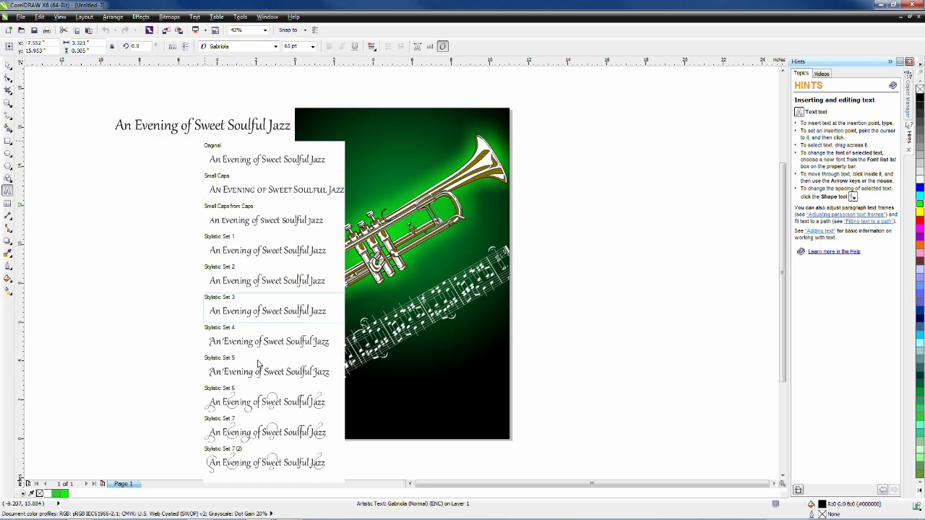
pyautogui.click(247, 432)
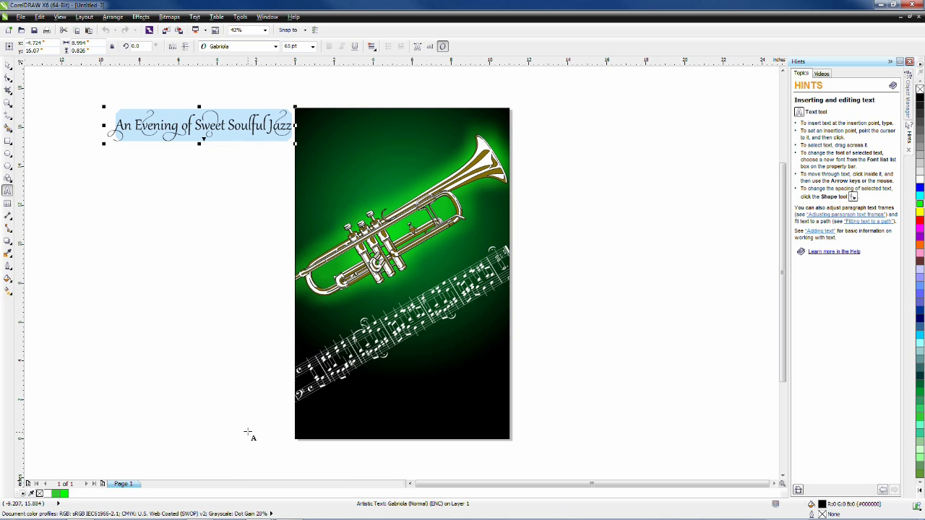
pyautogui.click(197, 126)
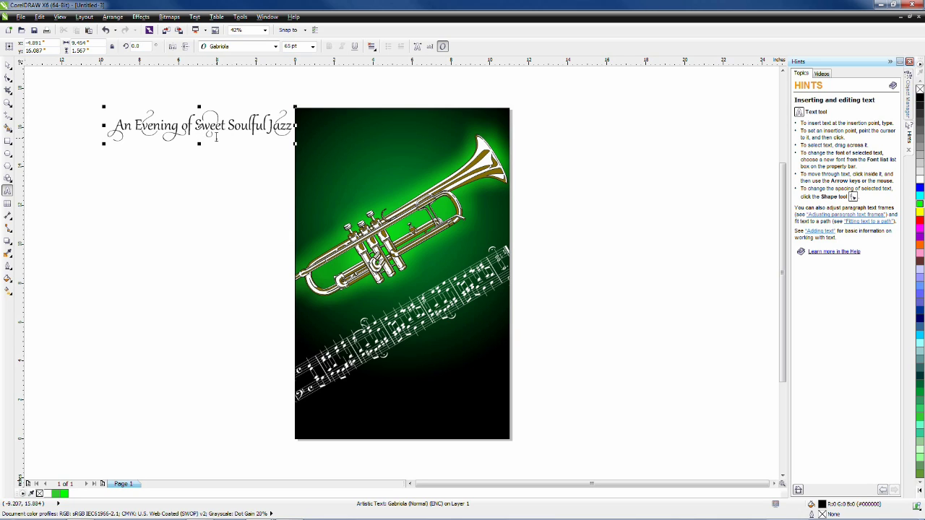
pyautogui.press('Return')
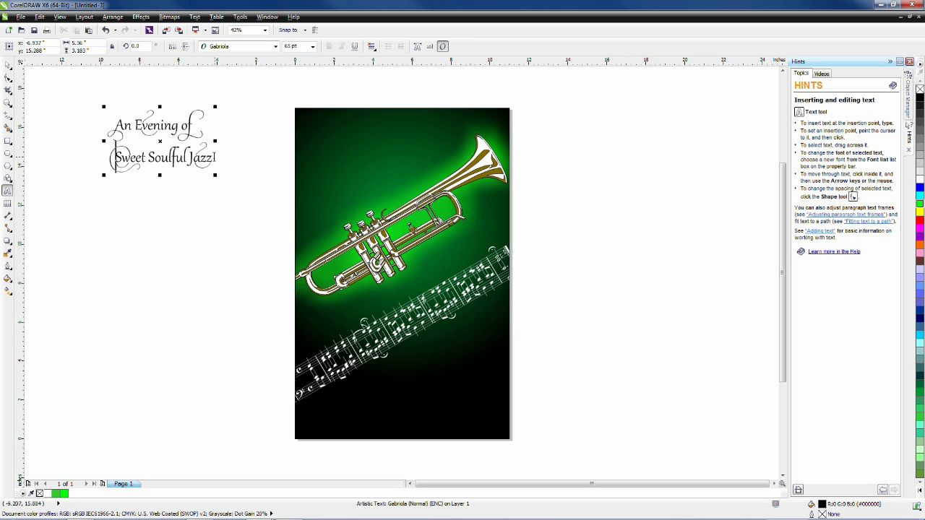
pyautogui.moveTo(213, 156); pyautogui.dragTo(87, 114)
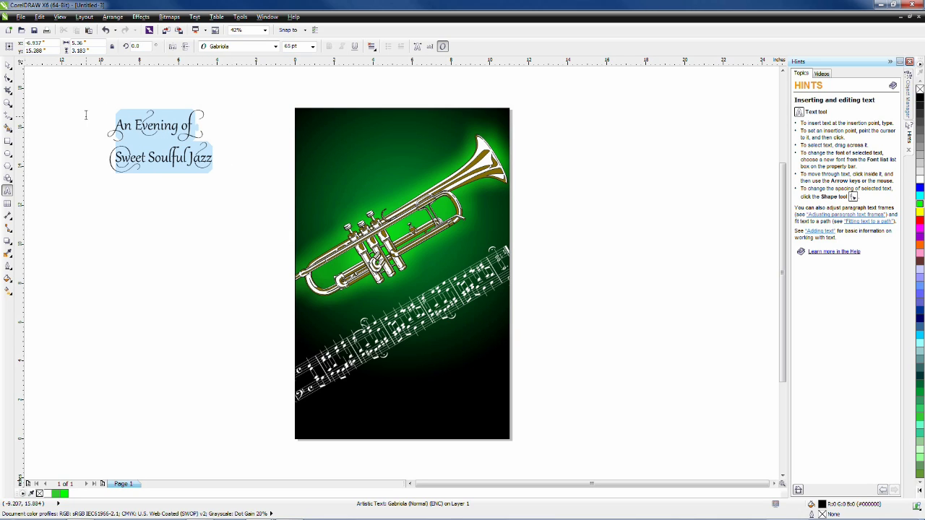
pyautogui.click(375, 49)
pyautogui.click(390, 78)
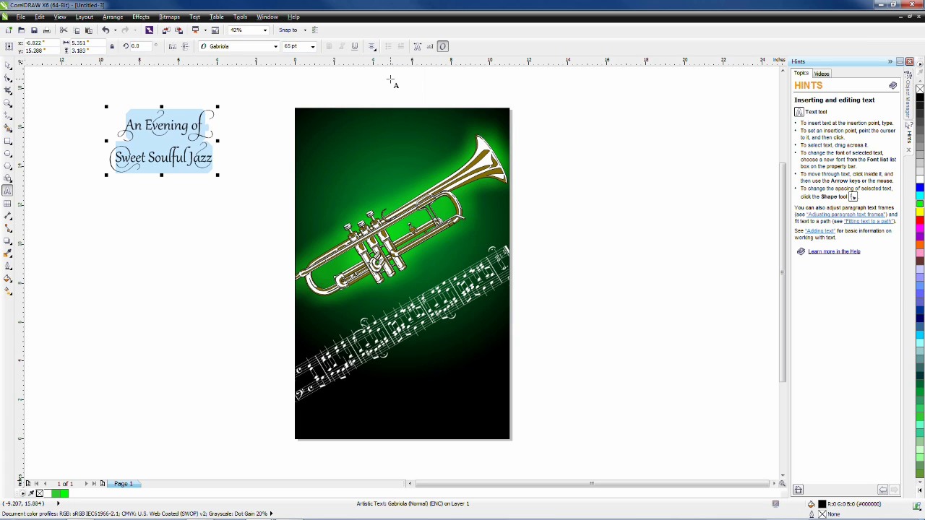
# Make the title white, rotate it 30°, and move it onto the poster's upper left.
pyautogui.click(919, 179)
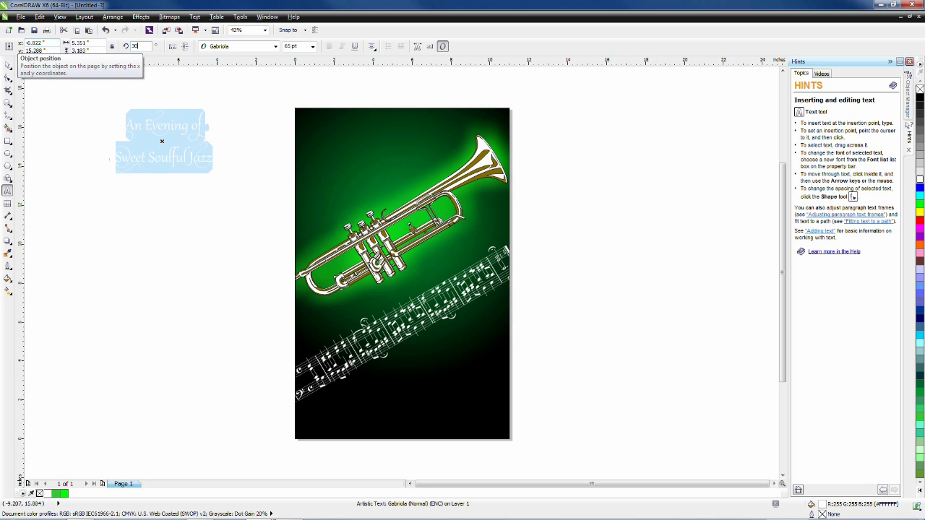
pyautogui.press('Return')
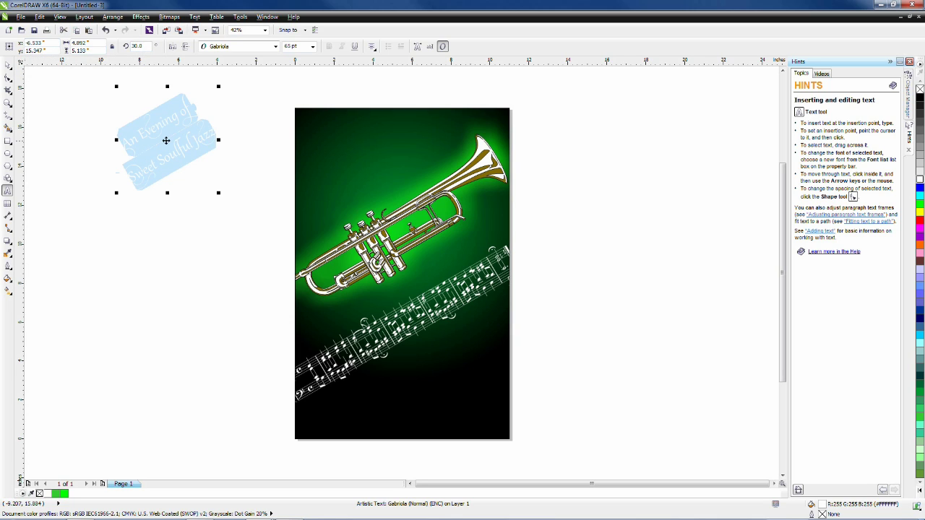
pyautogui.moveTo(168, 139); pyautogui.dragTo(356, 164)
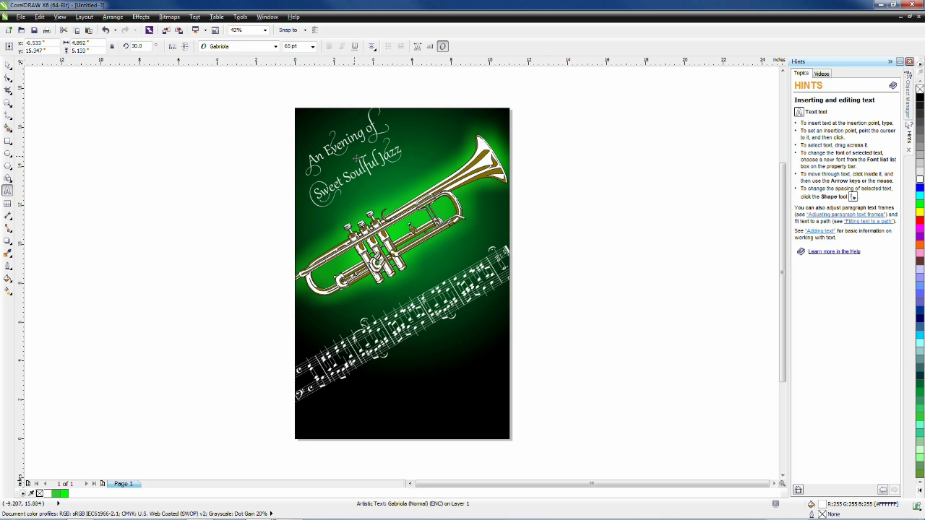
pyautogui.click(343, 159)
pyautogui.hotkey('ctrl', 'a')
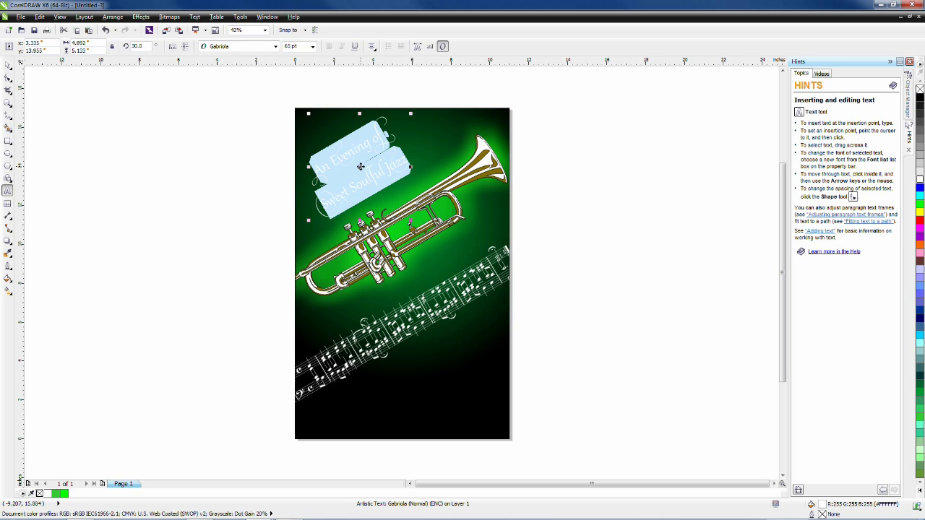
pyautogui.click(8, 64)
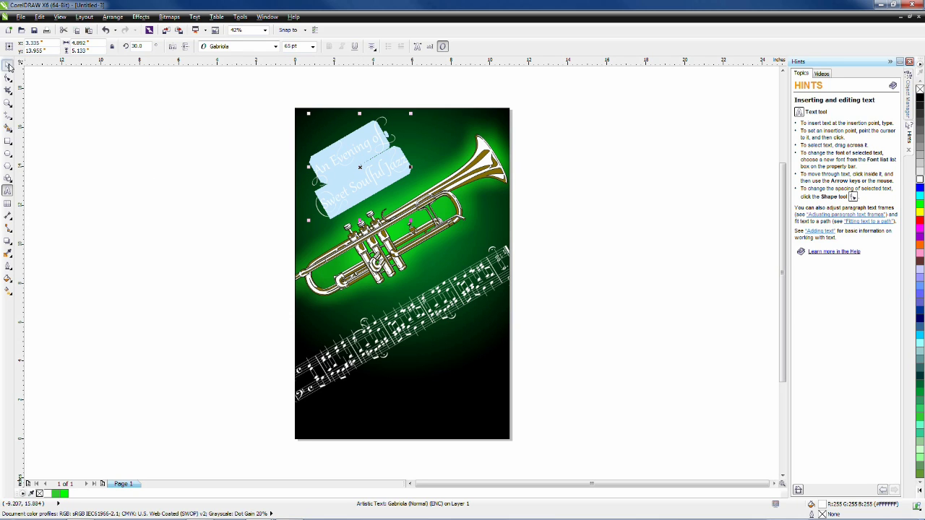
pyautogui.click(55, 106)
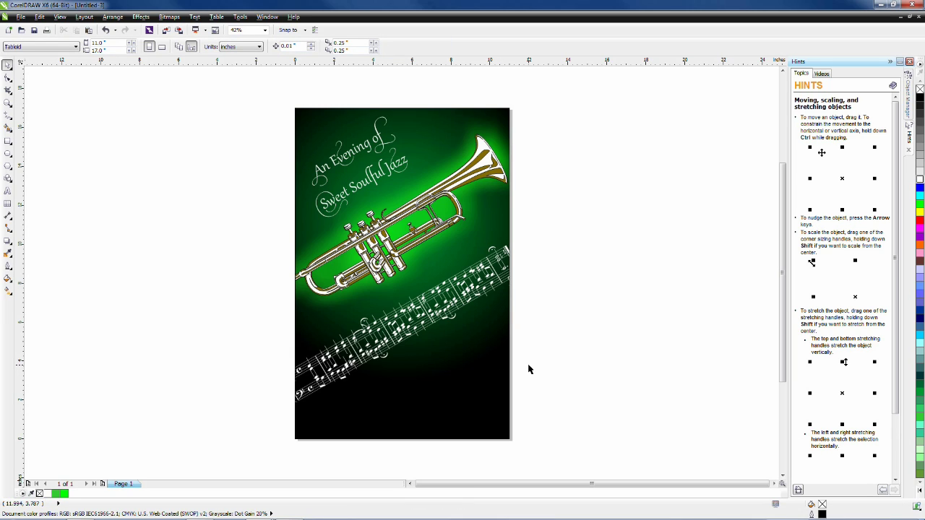
# Import JAZZ Text.txt with fonts and formatting discarded and place it beside the poster.
pyautogui.click(166, 32)
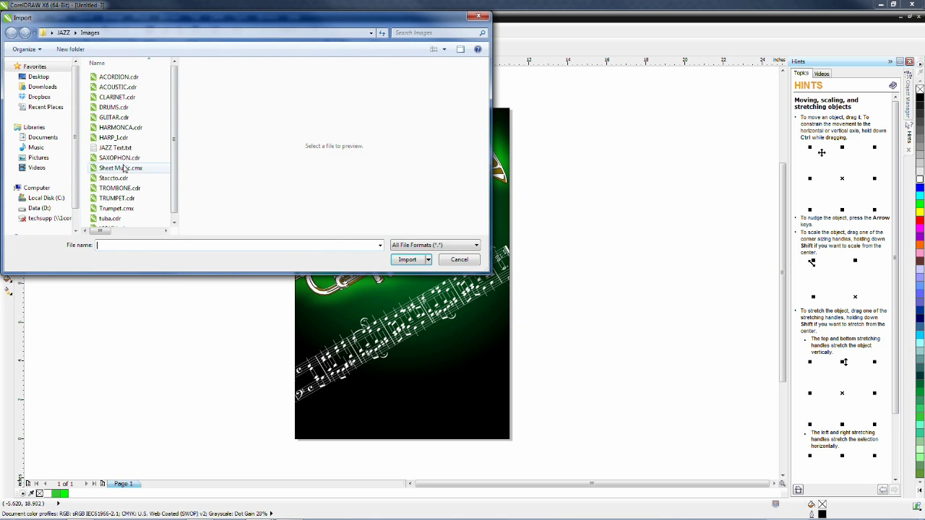
pyautogui.click(116, 150)
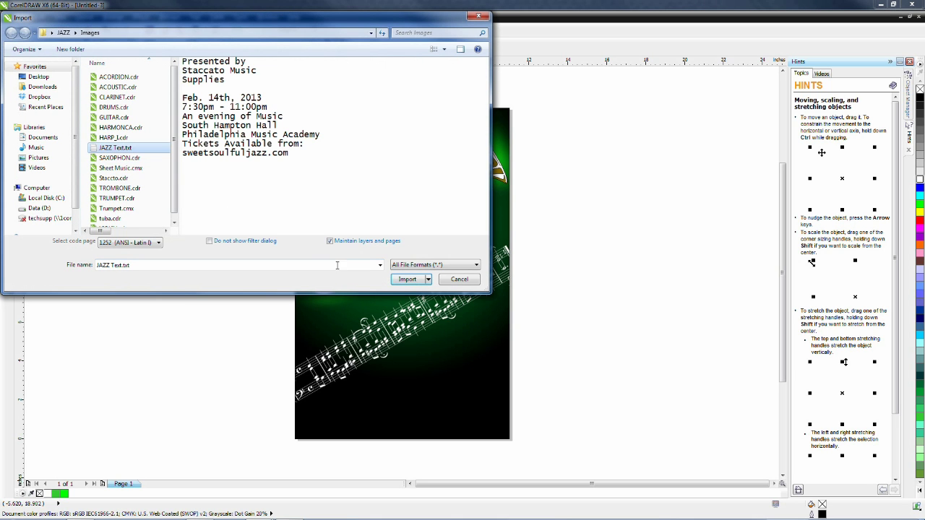
pyautogui.click(415, 282)
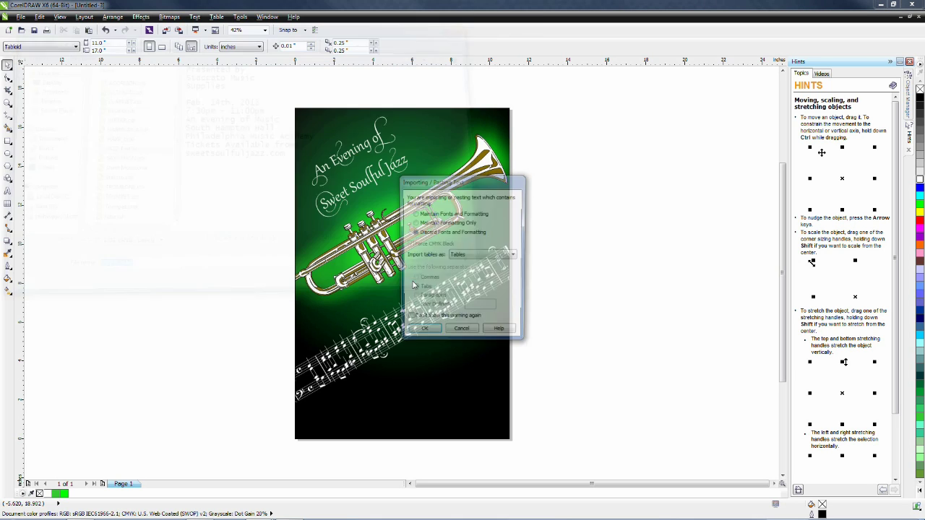
pyautogui.click(423, 333)
pyautogui.click(566, 273)
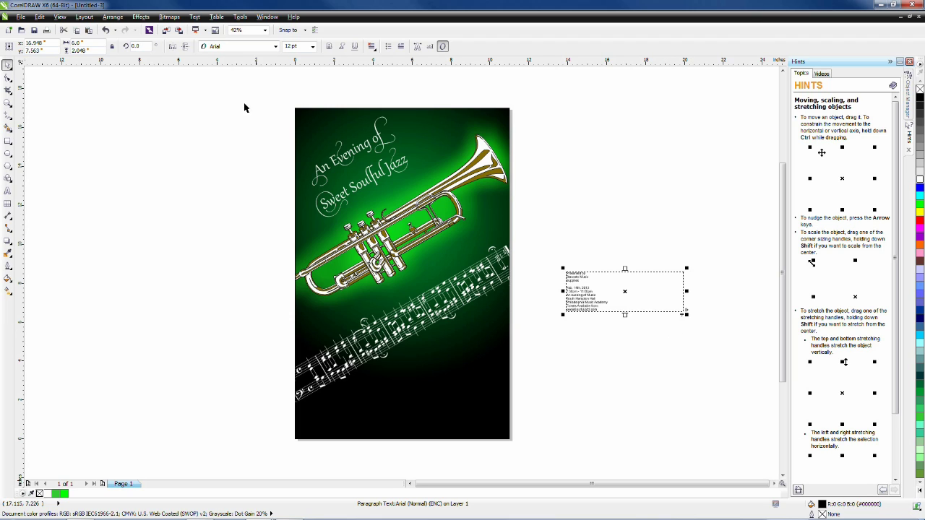
# Convert the event details to artistic text and right-align them.
pyautogui.click(194, 16)
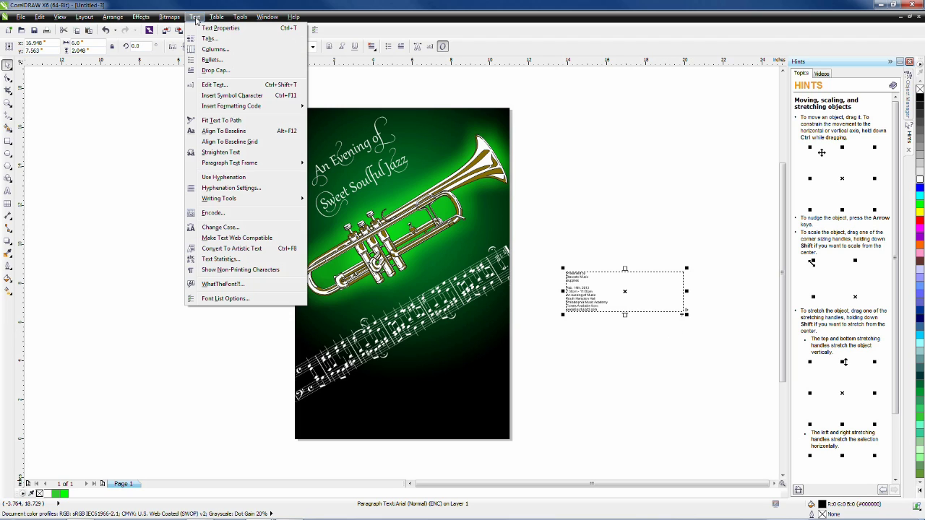
pyautogui.click(233, 248)
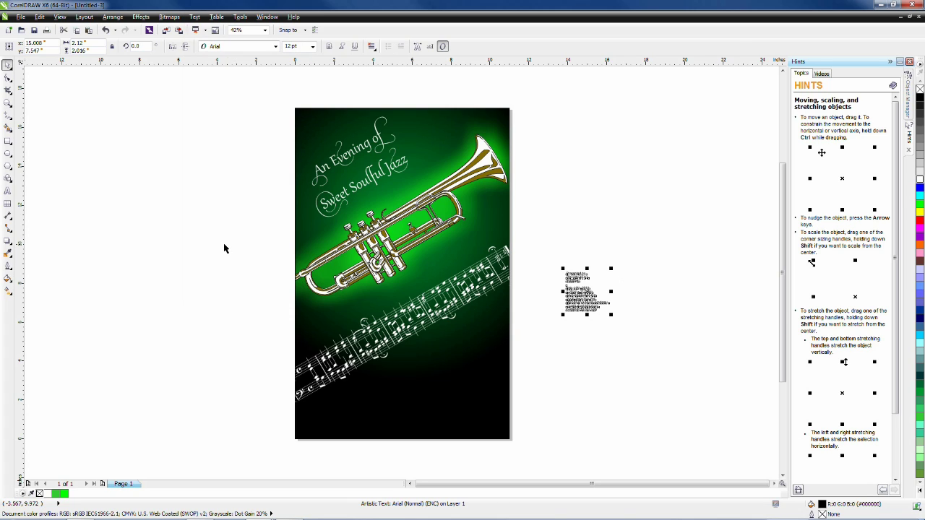
pyautogui.click(376, 49)
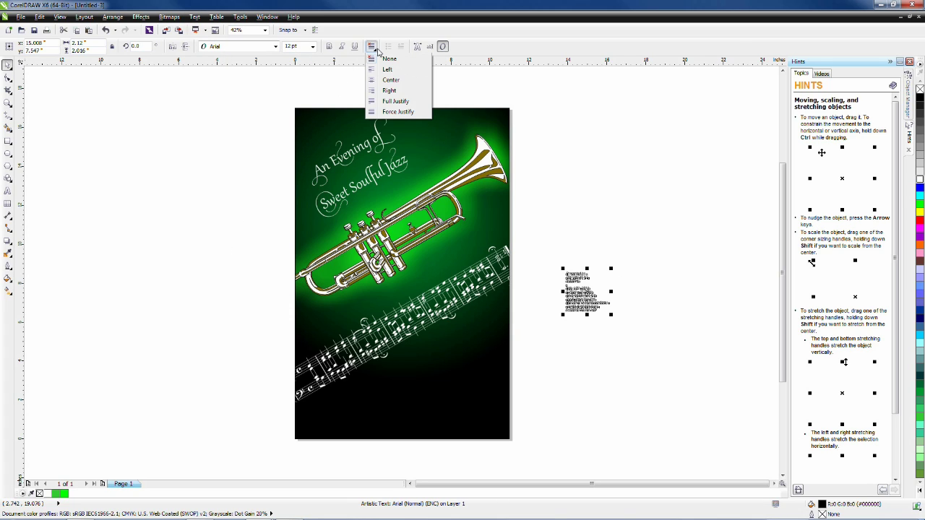
pyautogui.click(393, 93)
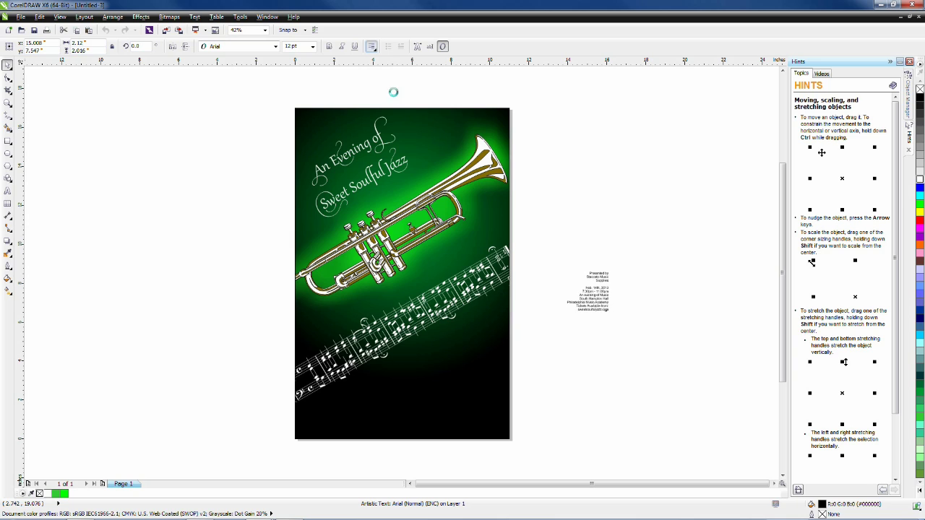
# Set the event details in Biondi and enlarge them to about 22.7 pt in the poster's lower right.
pyautogui.click(276, 47)
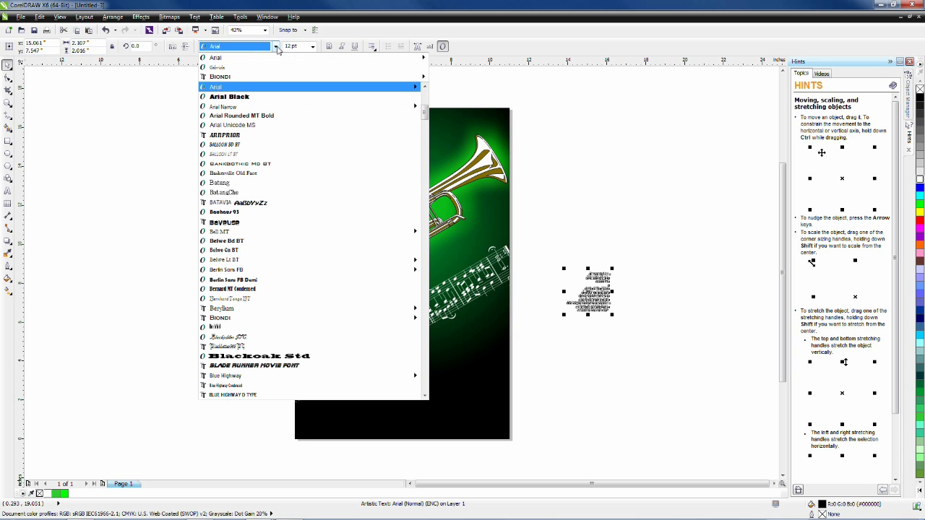
pyautogui.click(243, 77)
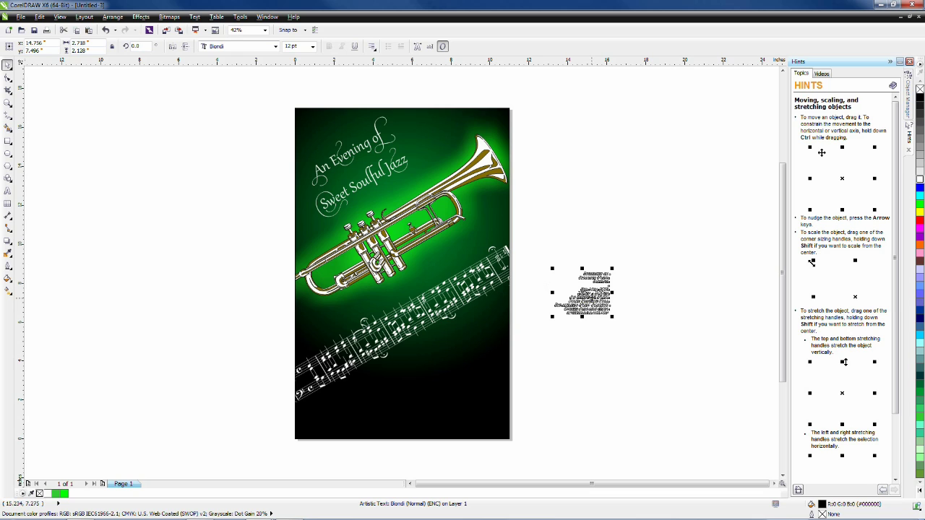
pyautogui.moveTo(591, 298)
pyautogui.mouseDown()
pyautogui.moveTo(476, 402)
pyautogui.moveTo(482, 413)
pyautogui.mouseUp()
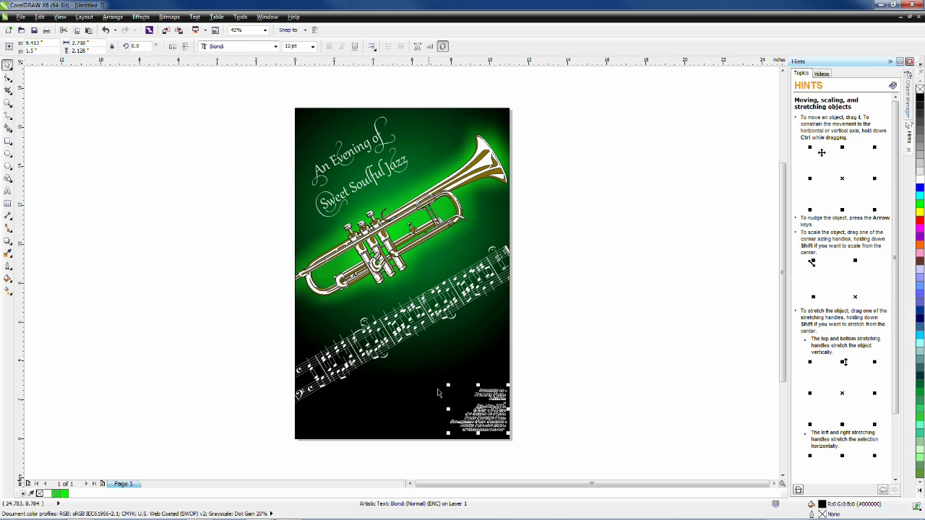
pyautogui.moveTo(447, 387); pyautogui.dragTo(401, 354)
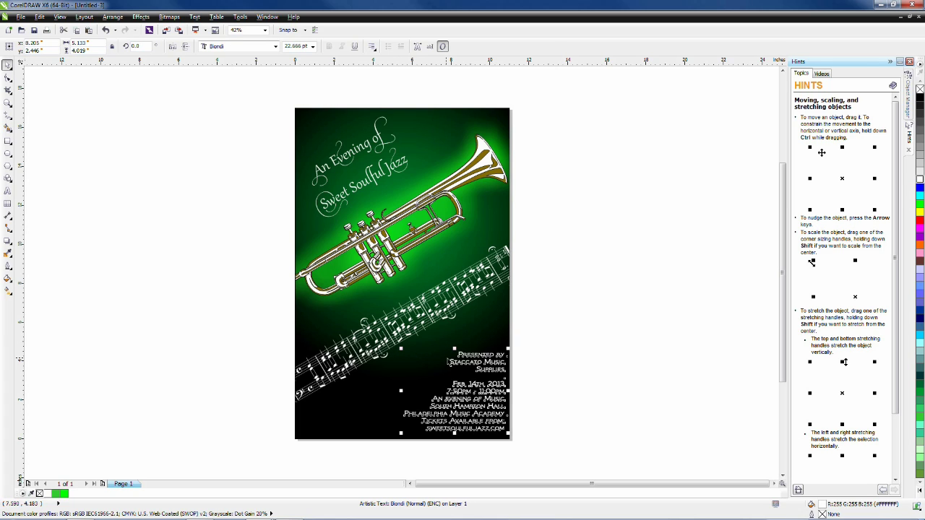
# Deselect the text and import the Staccto.cdr logo file.
pyautogui.click(605, 367)
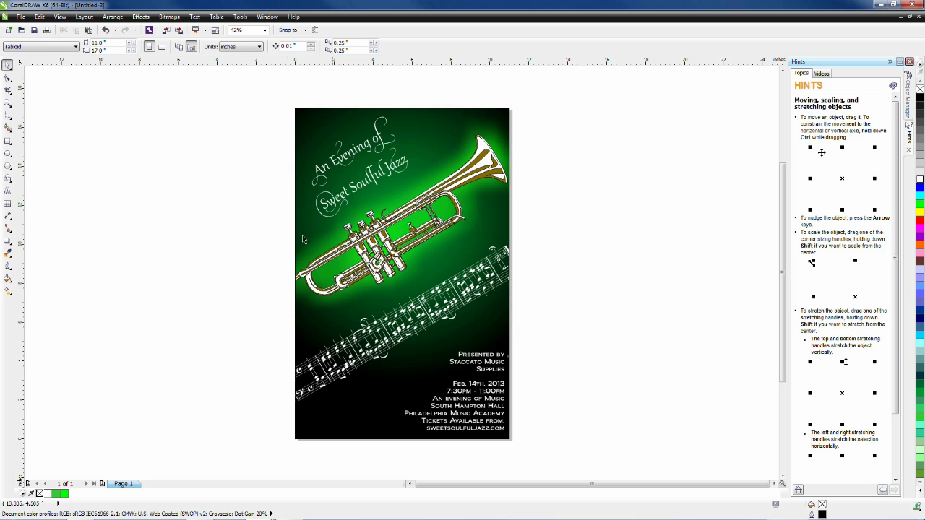
pyautogui.click(166, 31)
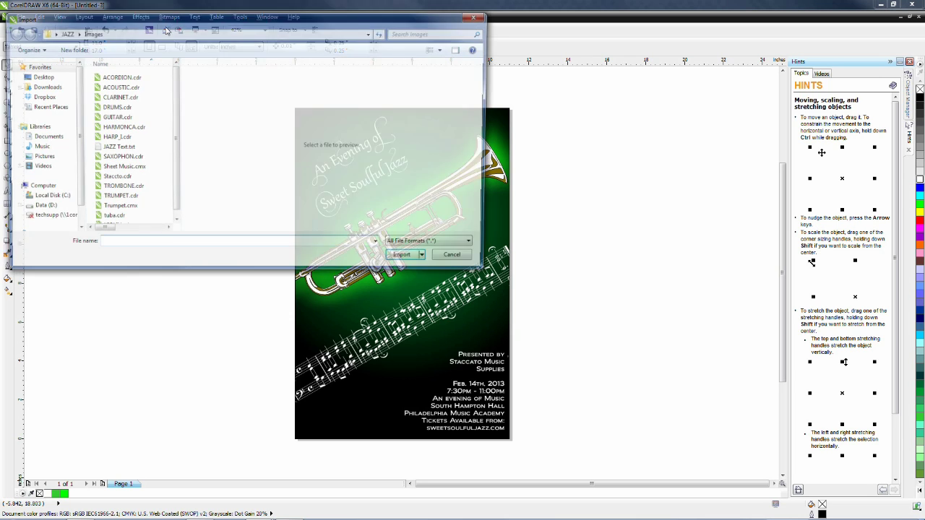
pyautogui.moveTo(174, 94); pyautogui.dragTo(173, 132)
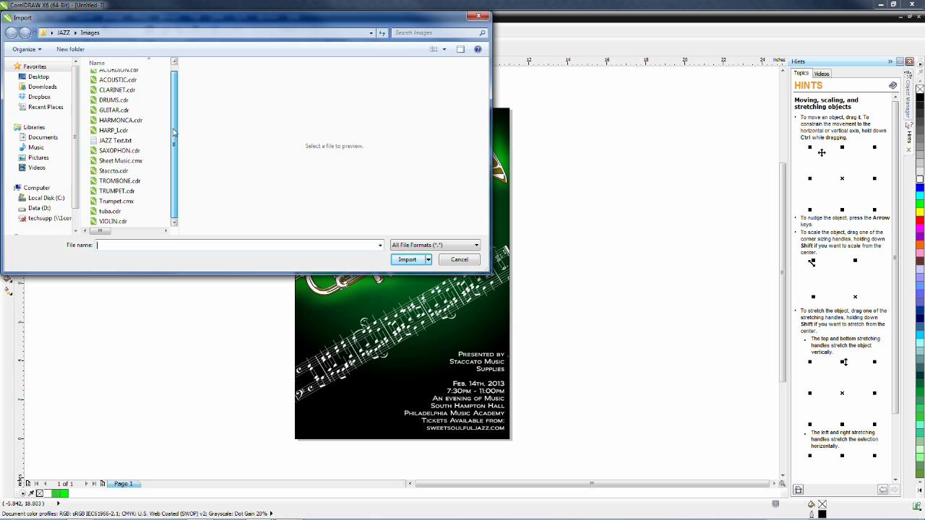
pyautogui.click(113, 171)
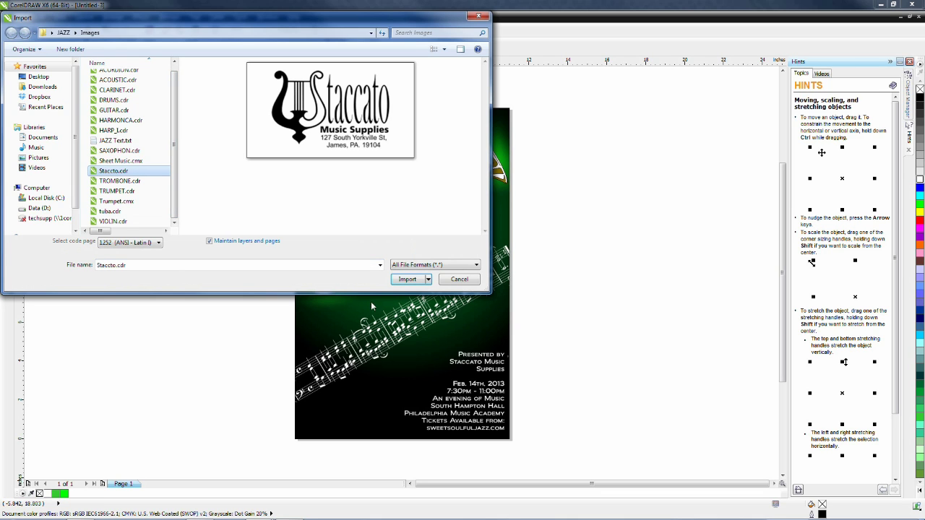
pyautogui.click(399, 280)
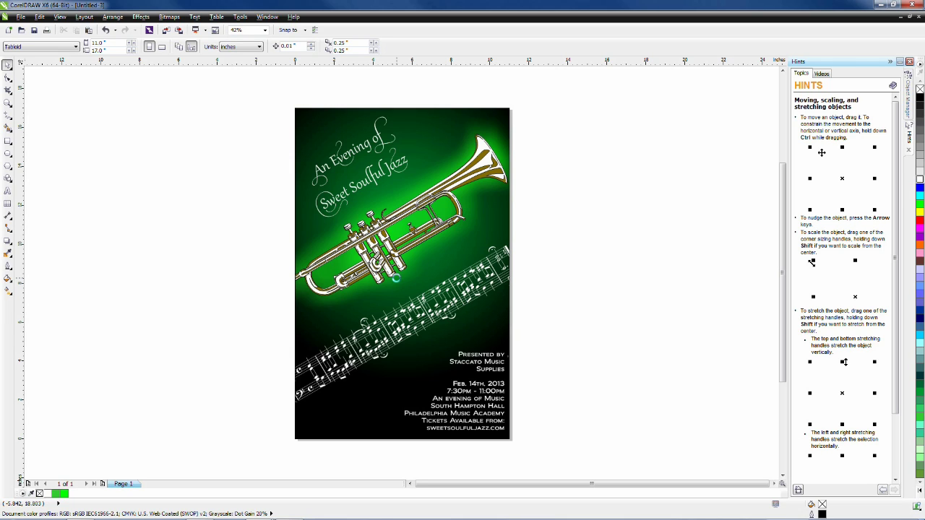
# Place the white Staccato logo in the poster's lower-left corner, scaled to about 146.6%.
pyautogui.click(67, 184)
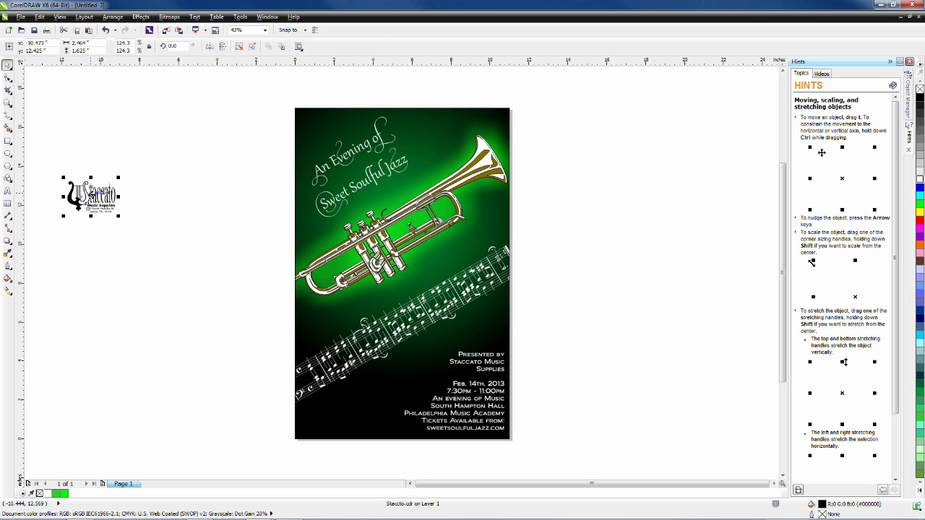
pyautogui.moveTo(90, 202); pyautogui.dragTo(354, 419)
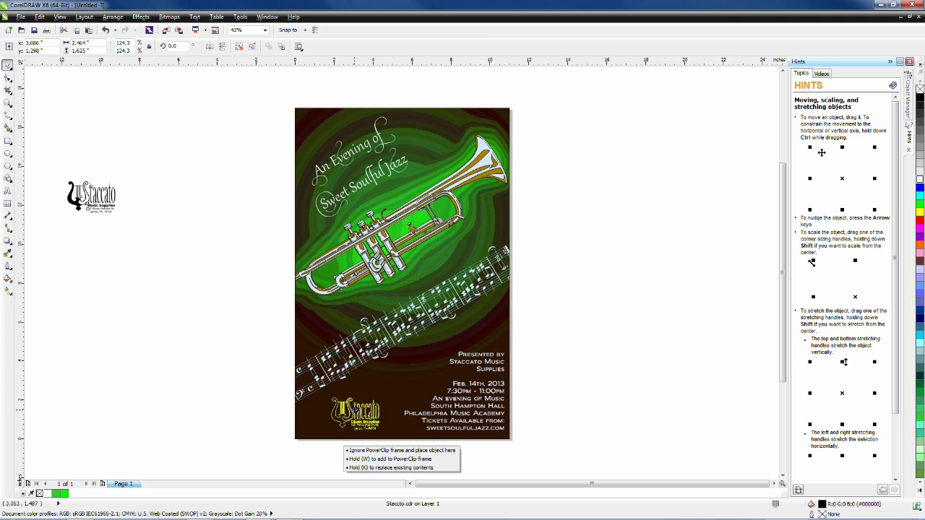
pyautogui.moveTo(354, 419); pyautogui.dragTo(354, 417)
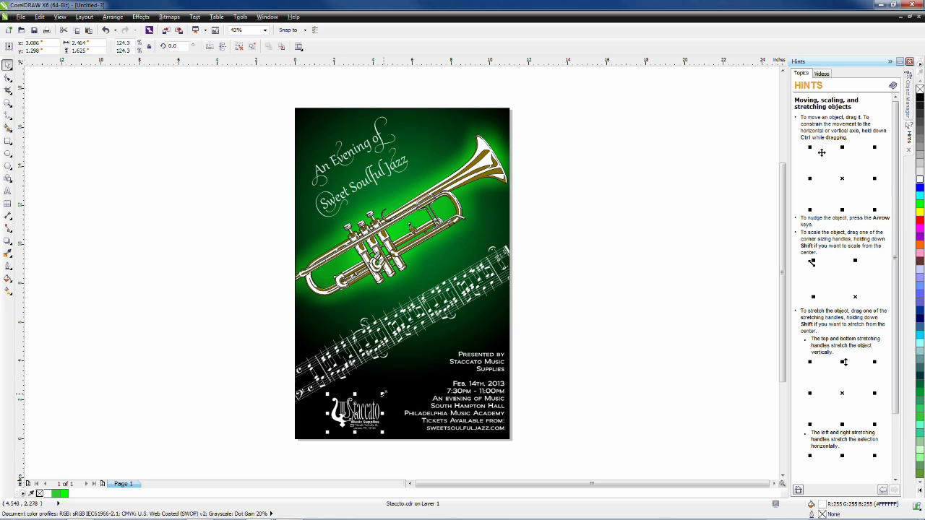
pyautogui.moveTo(383, 393); pyautogui.dragTo(390, 388)
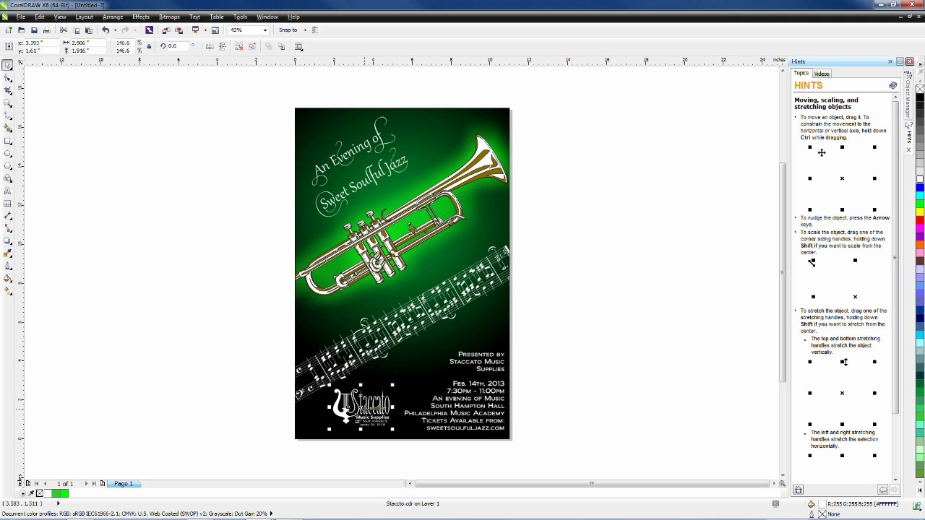
pyautogui.click(584, 388)
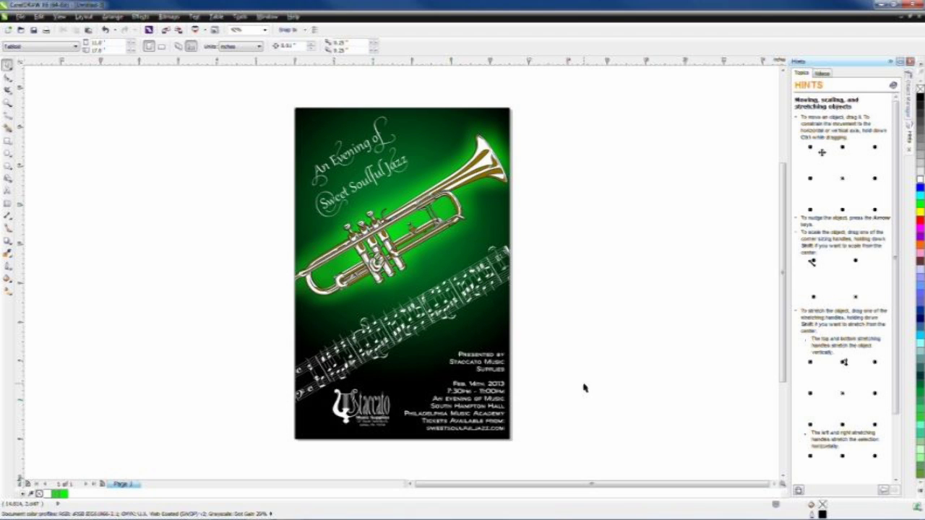